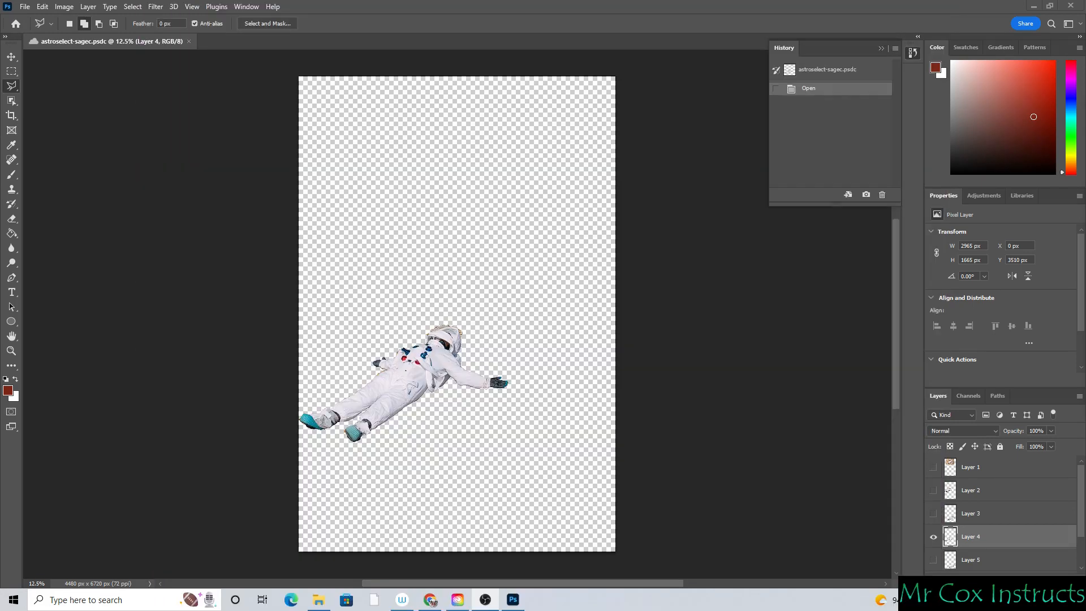
- Outline the orange background fringe around the top of the astronaut's helmet with the Polygonal Lasso and delete it
{"action": "left_click", "coordinate": [402, 371]}
{"action": "key", "text": "ctrl+space"}
{"action": "left_click", "coordinate": [402, 371], "text": "ctrl"}
{"action": "left_click", "coordinate": [402, 371], "text": "ctrl"}
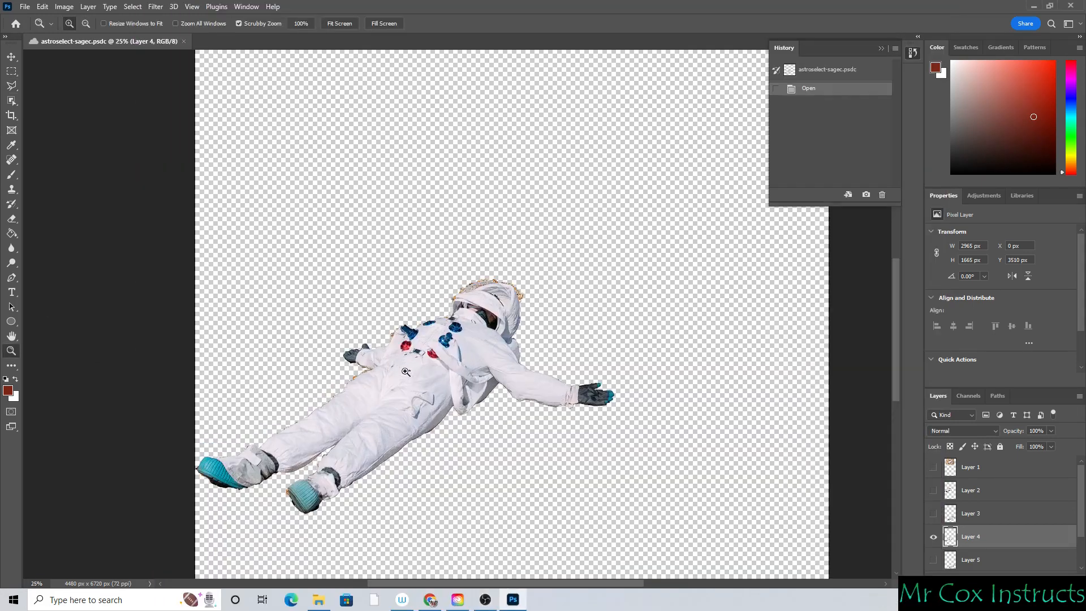
{"action": "left_click", "coordinate": [498, 294], "text": "ctrl"}
{"action": "left_click", "coordinate": [498, 294], "text": "ctrl"}
{"action": "left_click", "coordinate": [498, 294], "text": "ctrl"}
{"action": "mouse_move", "coordinate": [550, 316]}
{"action": "left_mouse_down"}
{"action": "mouse_move", "coordinate": [539, 282]}
{"action": "mouse_move", "coordinate": [503, 269]}
{"action": "left_mouse_up"}
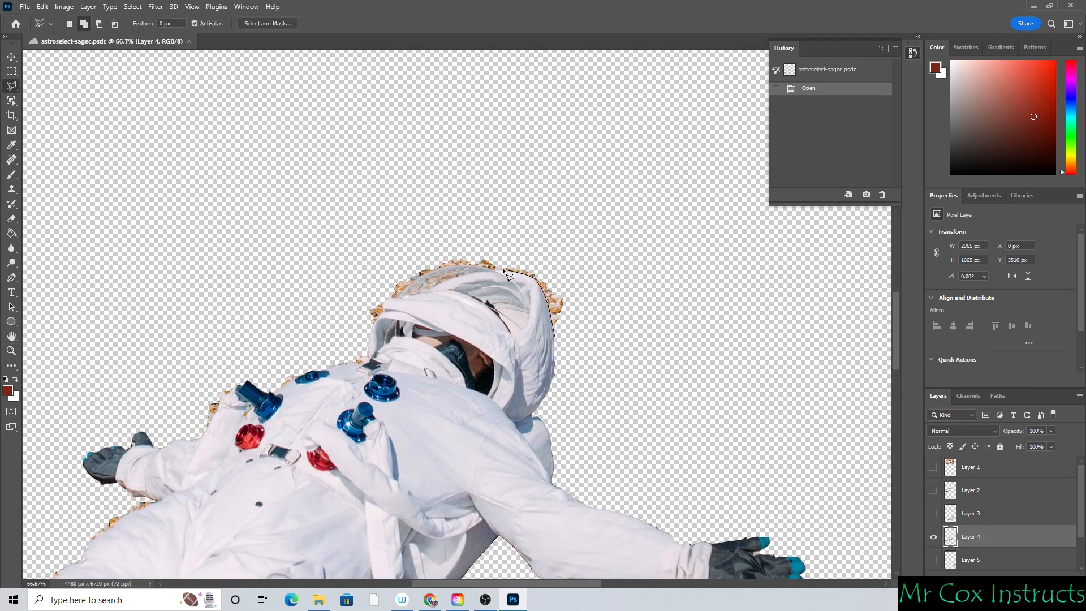
{"action": "left_click", "coordinate": [383, 298]}
{"action": "left_click", "coordinate": [383, 309]}
{"action": "left_click", "coordinate": [372, 328]}
{"action": "left_click", "coordinate": [360, 327]}
{"action": "left_click", "coordinate": [345, 263]}
{"action": "left_click", "coordinate": [509, 195]}
{"action": "double_click", "coordinate": [610, 257]}
{"action": "key", "text": "Delete"}
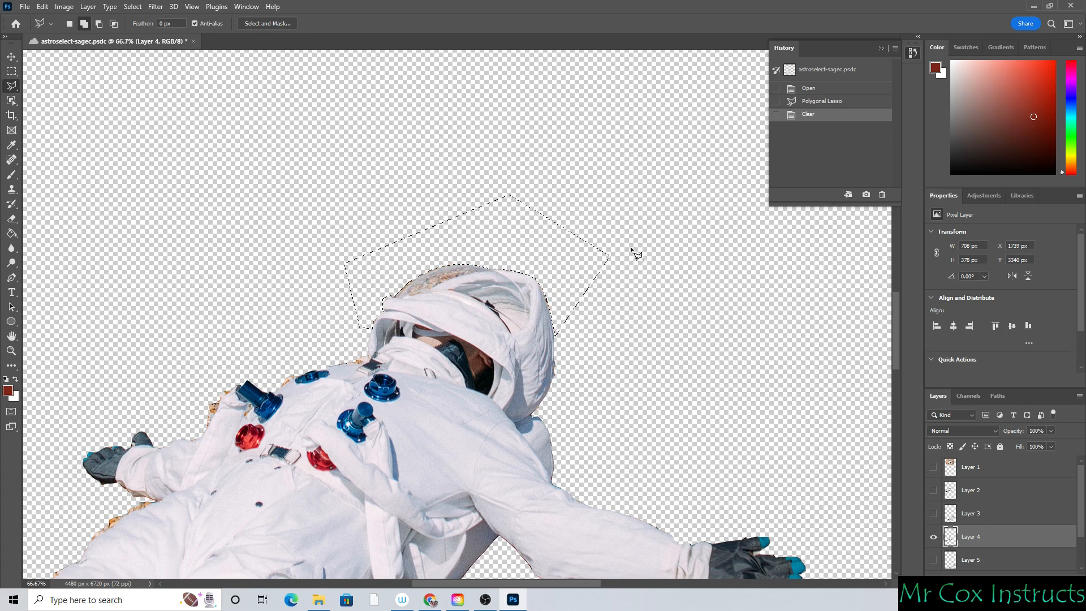
- Lasso and delete the orange remnants along the shoulder beside the outer blue suit connector, and deselect
{"action": "left_click", "coordinate": [213, 411]}
{"action": "left_click", "coordinate": [219, 402]}
{"action": "left_click", "coordinate": [236, 381]}
{"action": "left_click", "coordinate": [217, 368]}
{"action": "double_click", "coordinate": [159, 398]}
{"action": "key", "text": "Delete"}
{"action": "left_click", "coordinate": [206, 431]}
{"action": "left_click", "coordinate": [219, 393]}
{"action": "double_click", "coordinate": [164, 380]}
{"action": "key", "text": "Delete"}
{"action": "left_click", "coordinate": [132, 6]}
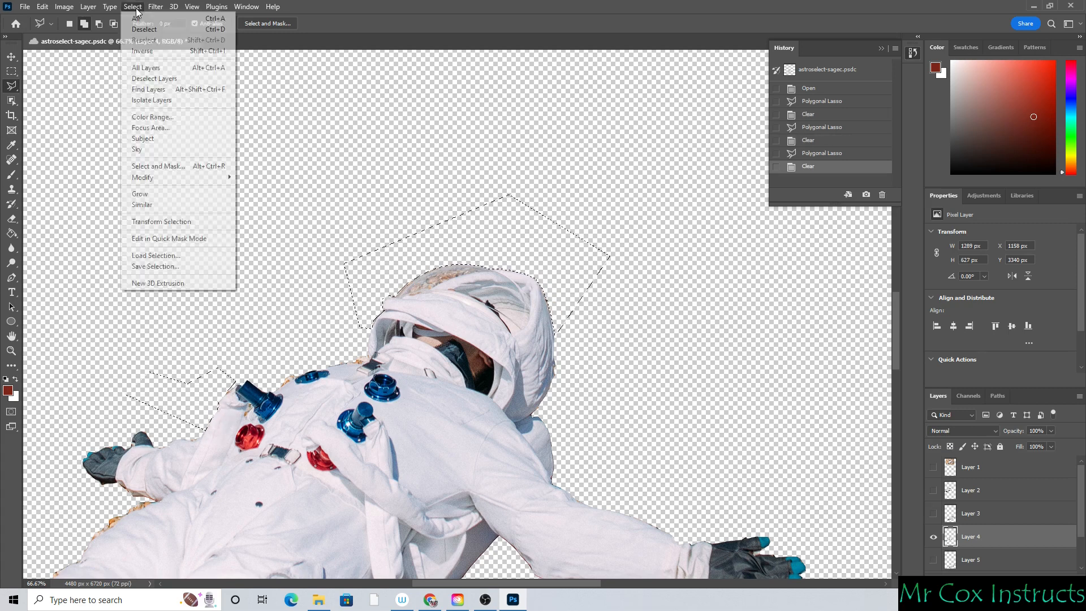
{"action": "left_click", "coordinate": [148, 30]}
- Lasso and delete the background sliver along the shoulder edge between the helmet and the blue connectors
{"action": "left_click", "coordinate": [367, 355]}
{"action": "left_click", "coordinate": [359, 362]}
{"action": "left_click", "coordinate": [330, 366]}
{"action": "left_click", "coordinate": [298, 371]}
{"action": "left_click", "coordinate": [277, 389]}
{"action": "left_click", "coordinate": [264, 311]}
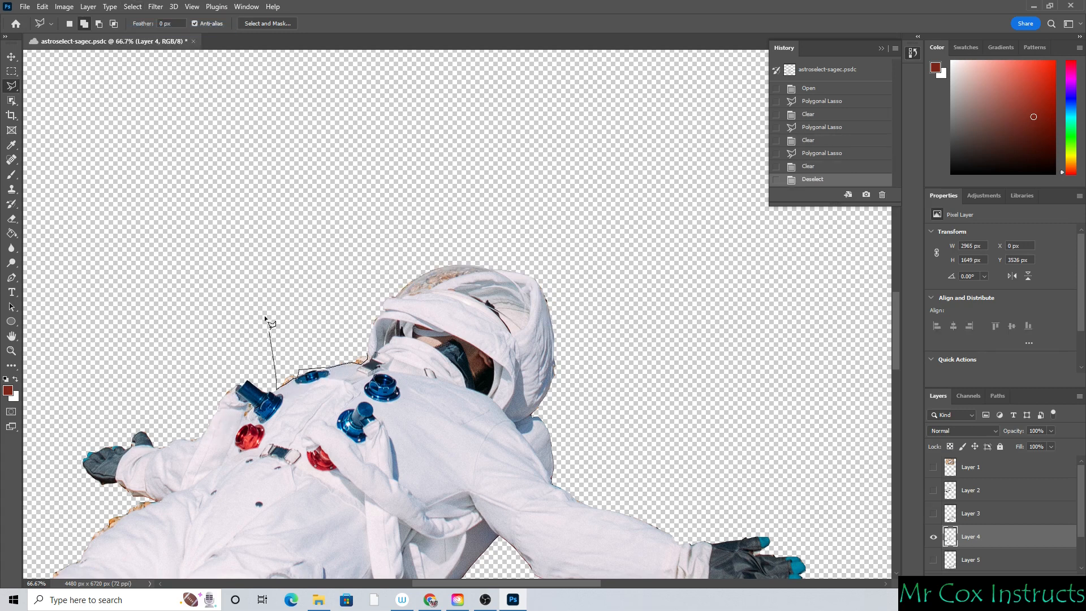
{"action": "left_click", "coordinate": [342, 286]}
{"action": "left_click", "coordinate": [366, 355]}
{"action": "key", "text": "Delete"}
- Outline and delete the leftover orange patch inside the helmet's upper rim, and deselect
{"action": "left_click", "coordinate": [478, 270]}
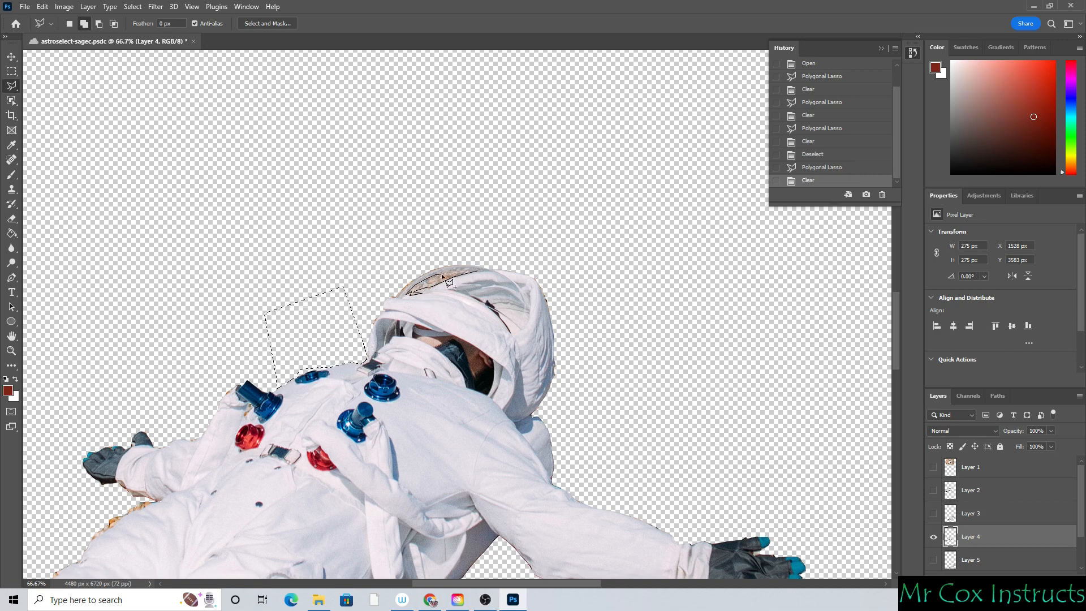
{"action": "key", "text": "Escape"}
{"action": "left_click", "coordinate": [132, 6]}
{"action": "left_click", "coordinate": [148, 30]}
- Lasso and delete the orange fringe along the hip below the sleeve of the bent arm
{"action": "scroll", "coordinate": [500, 276], "scroll_direction": "down", "scroll_amount": 5}
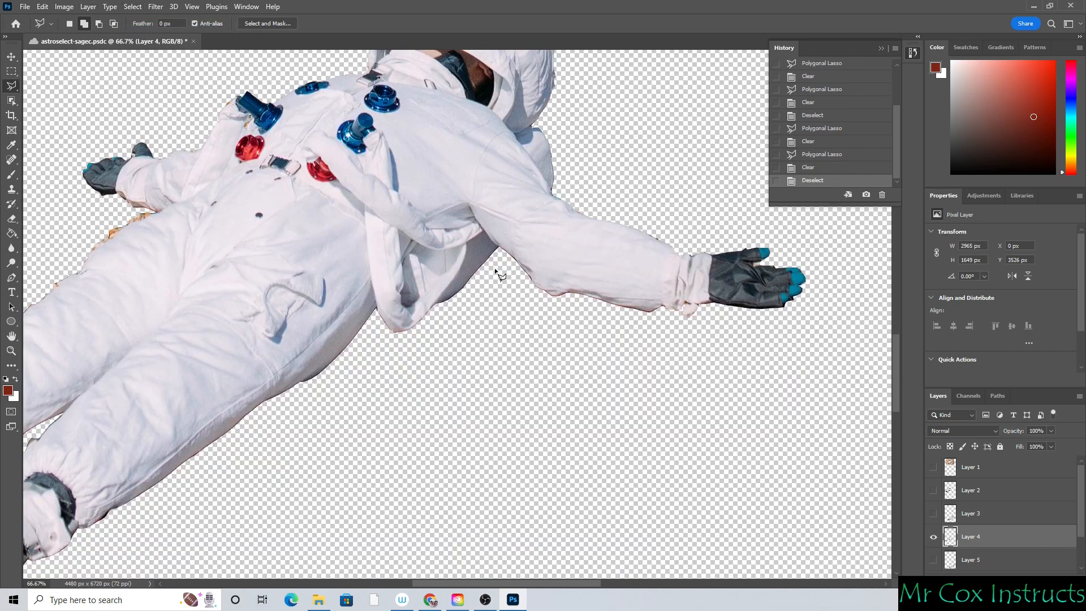
{"action": "left_click", "coordinate": [86, 252]}
{"action": "left_click", "coordinate": [81, 233]}
{"action": "left_click", "coordinate": [113, 203]}
{"action": "left_click", "coordinate": [136, 208]}
{"action": "left_click", "coordinate": [144, 207]}
{"action": "left_click", "coordinate": [161, 212]}
{"action": "key", "text": "Delete"}
- Trim the thin background remnants in the gap between the sleeve and the hip with the Polygonal Lasso, and deselect
{"action": "left_click", "coordinate": [12, 351]}
{"action": "triple_click", "coordinate": [137, 221]}
{"action": "left_click", "coordinate": [11, 86]}
{"action": "left_click", "coordinate": [94, 238]}
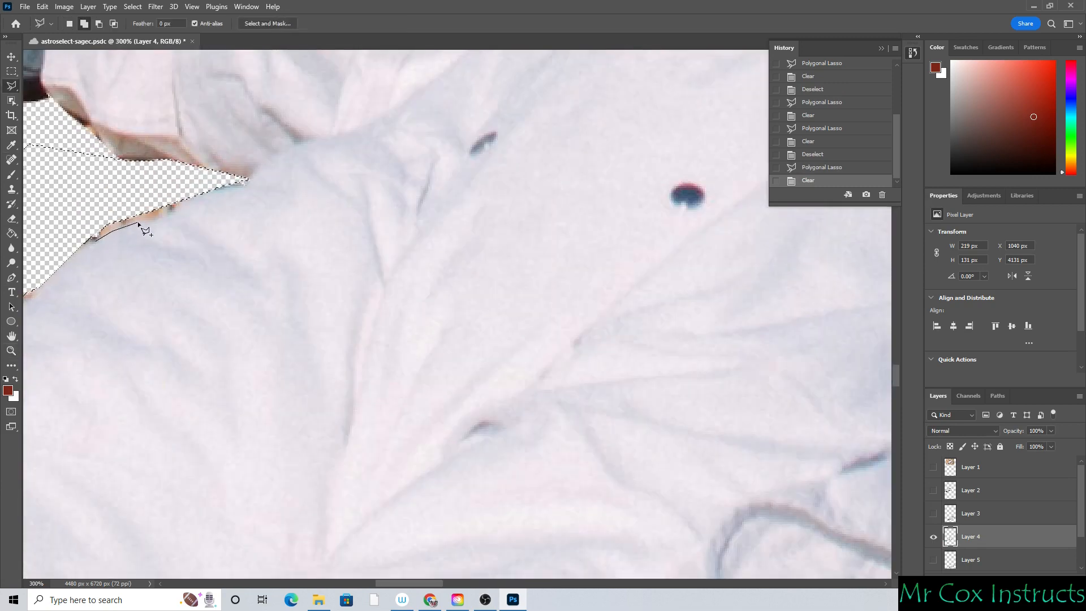
{"action": "left_click", "coordinate": [175, 212]}
{"action": "left_click", "coordinate": [243, 185]}
{"action": "left_click", "coordinate": [251, 180]}
{"action": "left_click", "coordinate": [110, 156]}
{"action": "left_click", "coordinate": [99, 131]}
{"action": "left_click", "coordinate": [54, 101]}
{"action": "double_click", "coordinate": [43, 136]}
{"action": "key", "text": "Delete"}
{"action": "left_click", "coordinate": [132, 7]}
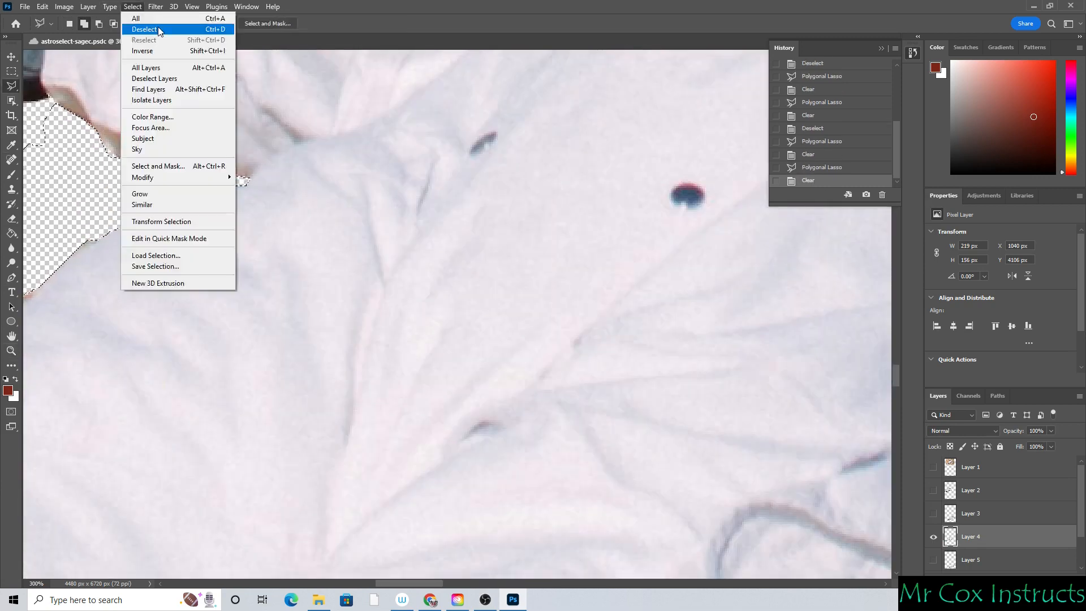
{"action": "left_click", "coordinate": [158, 26]}
- Add lasso selections around the fringe patches along the outer hip and upper thigh, delete them, and deselect
{"action": "scroll", "coordinate": [51, 96], "scroll_direction": "left", "scroll_amount": 5}
{"action": "left_click", "coordinate": [543, 300]}
{"action": "left_click", "coordinate": [485, 327]}
{"action": "left_click", "coordinate": [480, 288]}
{"action": "left_click", "coordinate": [536, 238]}
{"action": "left_click", "coordinate": [554, 283]}
{"action": "left_click", "coordinate": [440, 368]}
{"action": "left_click", "coordinate": [427, 391]}
{"action": "left_click", "coordinate": [408, 414]}
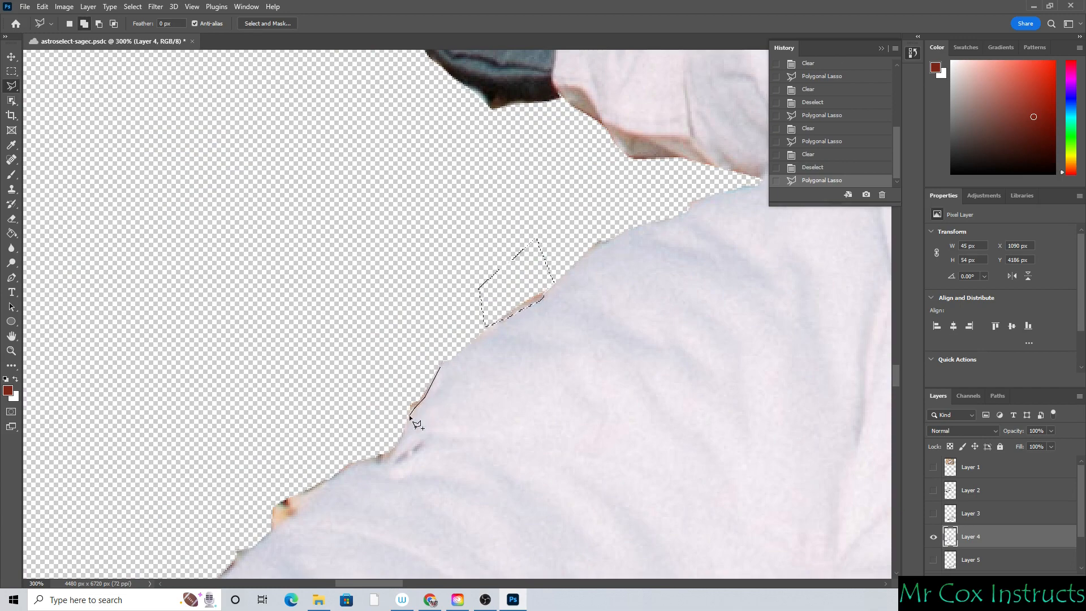
{"action": "left_click", "coordinate": [349, 465]}
{"action": "left_click", "coordinate": [298, 509]}
{"action": "left_click", "coordinate": [273, 532]}
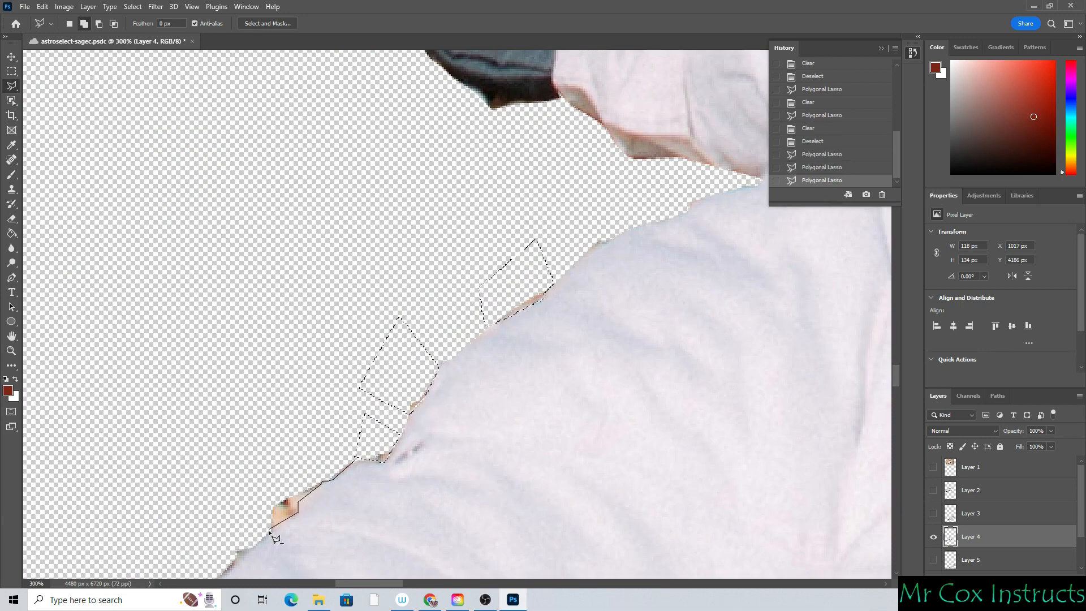
{"action": "double_click", "coordinate": [289, 415]}
{"action": "key", "text": "Delete"}
{"action": "left_click", "coordinate": [132, 6]}
{"action": "left_click", "coordinate": [158, 26]}
- Lasso and delete the orange and dark fringe along the next stretch of the outer thigh edge
{"action": "scroll", "coordinate": [339, 361], "scroll_direction": "down", "scroll_amount": 5}
{"action": "left_click_drag", "start_coordinate": [365, 581], "coordinate": [338, 581]}
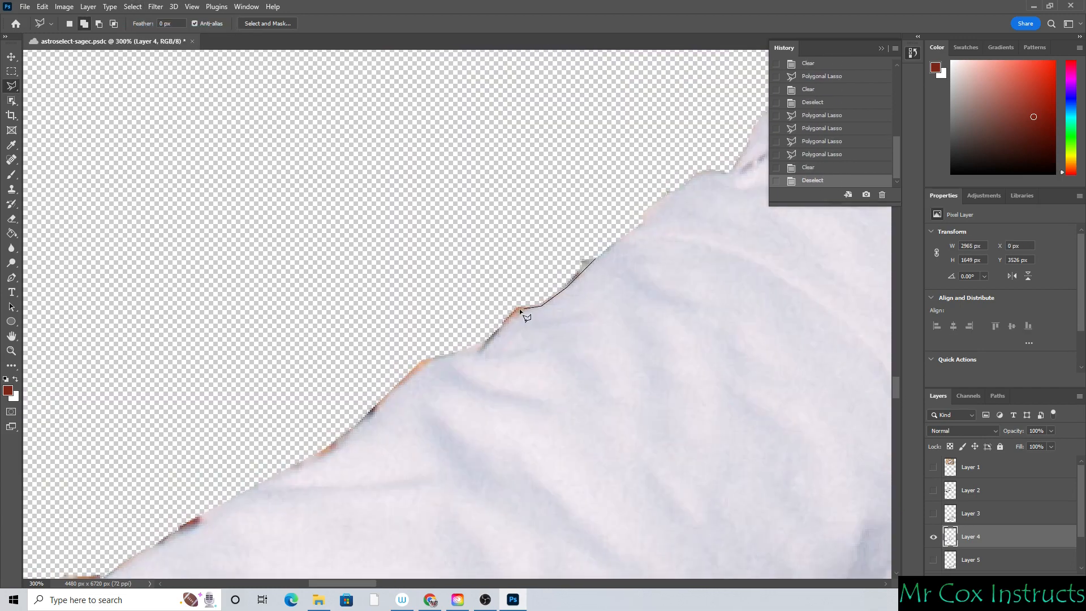
{"action": "left_click", "coordinate": [519, 312]}
{"action": "left_click", "coordinate": [483, 347]}
{"action": "left_click", "coordinate": [465, 354]}
{"action": "left_click", "coordinate": [288, 467]}
{"action": "left_click", "coordinate": [262, 448]}
{"action": "left_click", "coordinate": [446, 159]}
{"action": "left_click", "coordinate": [595, 260]}
{"action": "key", "text": "Delete"}
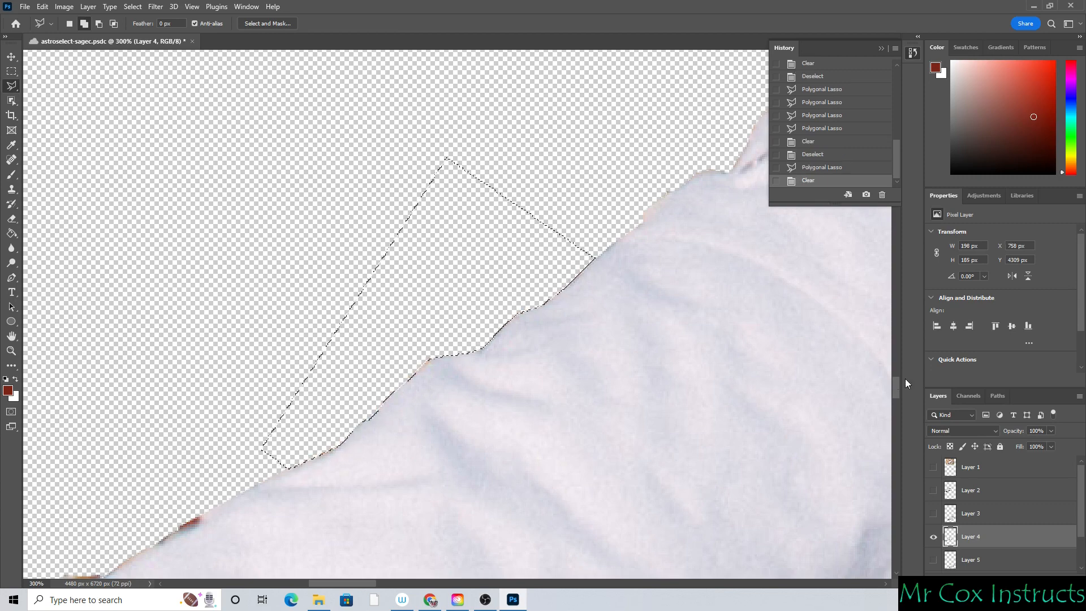
- Lasso the separate fringe patches along the outer lower leg down to the ankle, delete them, and deselect
{"action": "left_click_drag", "start_coordinate": [896, 387], "coordinate": [896, 400]}
{"action": "left_click_drag", "start_coordinate": [342, 582], "coordinate": [315, 583]}
{"action": "left_click", "coordinate": [564, 202]}
{"action": "left_click", "coordinate": [502, 241]}
{"action": "left_click", "coordinate": [523, 169]}
{"action": "left_click", "coordinate": [564, 202]}
{"action": "left_click", "coordinate": [425, 260]}
{"action": "left_click", "coordinate": [476, 219]}
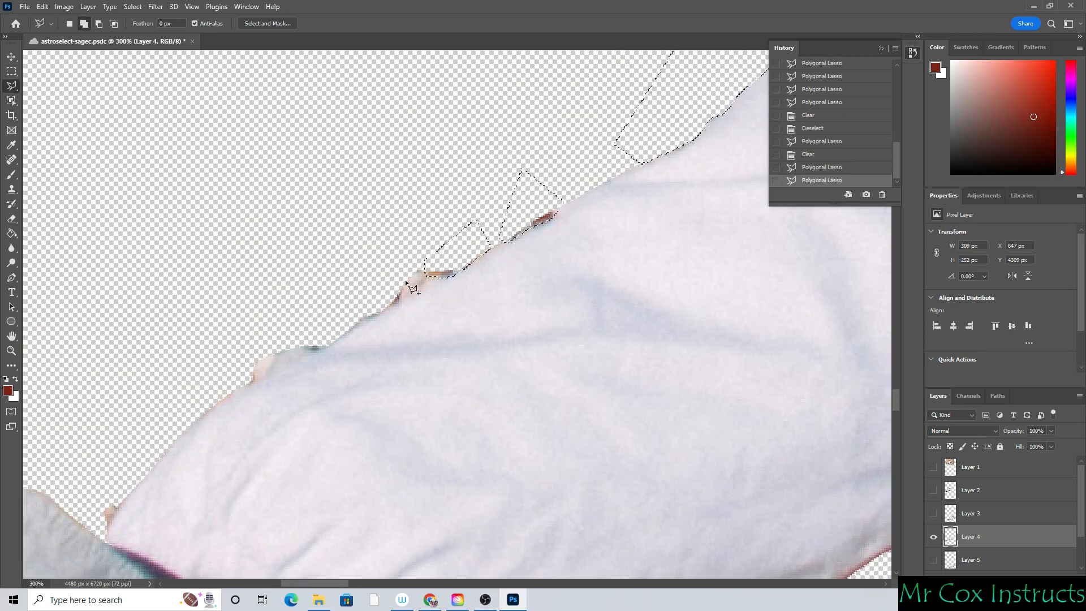
{"action": "left_click", "coordinate": [339, 251]}
{"action": "left_click", "coordinate": [404, 280]}
{"action": "left_click", "coordinate": [305, 292]}
{"action": "key", "text": "Delete"}
{"action": "left_click", "coordinate": [133, 7]}
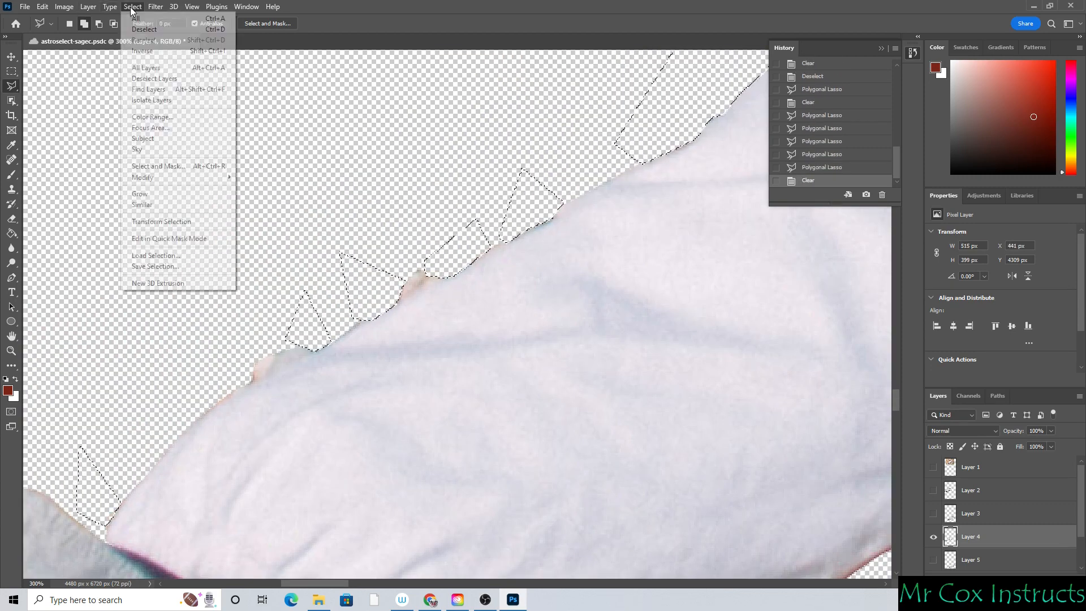
{"action": "left_click", "coordinate": [148, 31]}
- Lasso and delete the background remnants along the upper edge of the grey boot cuff, and deselect
{"action": "scroll", "coordinate": [359, 539], "scroll_direction": "left", "scroll_amount": 5}
{"action": "left_click", "coordinate": [354, 532]}
{"action": "left_click", "coordinate": [385, 500]}
{"action": "key", "text": "Delete"}
{"action": "key", "text": "Delete"}
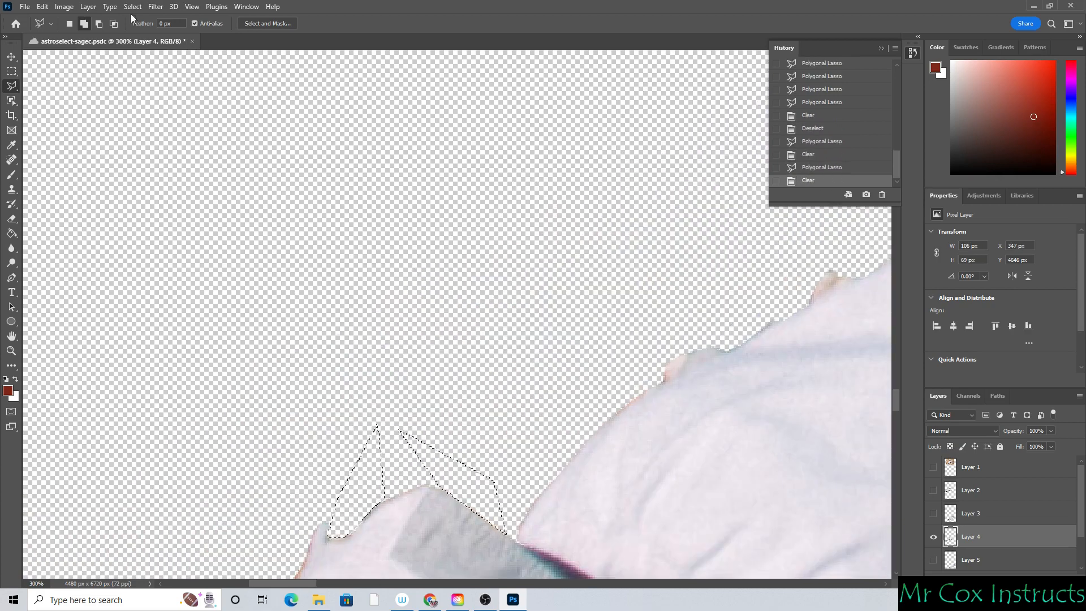
{"action": "left_click", "coordinate": [133, 6]}
{"action": "left_click", "coordinate": [148, 31]}
- Outline the dark orange-edged fringe beneath the ankle and grey boot cuff, delete it, and deselect
{"action": "left_click_drag", "start_coordinate": [896, 400], "coordinate": [896, 414]}
{"action": "left_click", "coordinate": [740, 485]}
{"action": "left_click", "coordinate": [691, 484]}
{"action": "left_click", "coordinate": [654, 500]}
{"action": "left_click", "coordinate": [640, 527]}
{"action": "left_click", "coordinate": [605, 549]}
{"action": "left_click", "coordinate": [572, 565]}
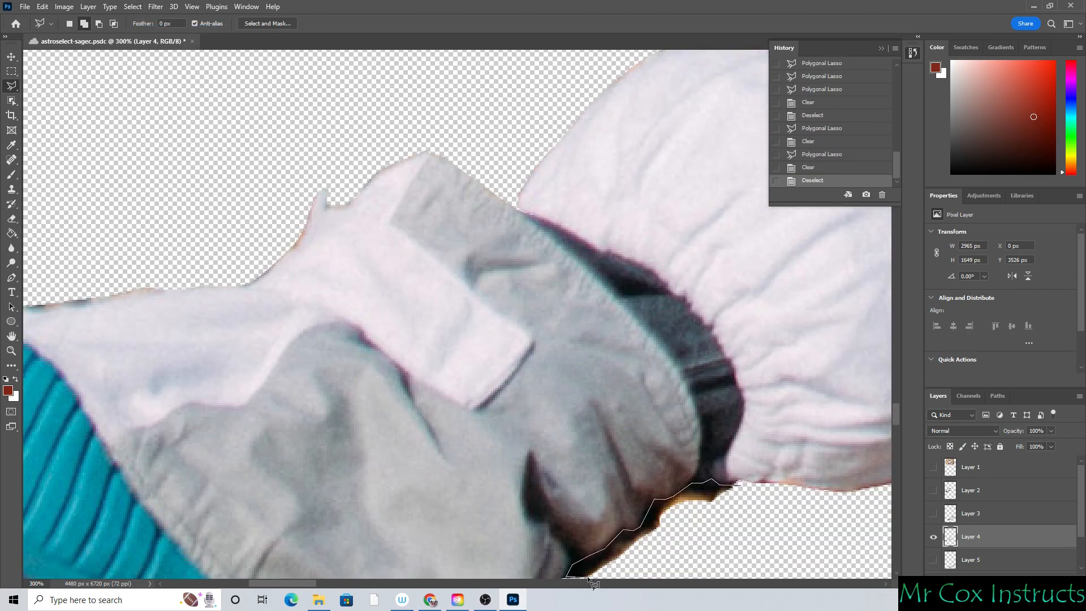
{"action": "left_click", "coordinate": [645, 566]}
{"action": "left_click", "coordinate": [874, 478]}
{"action": "left_click", "coordinate": [848, 477]}
{"action": "left_click", "coordinate": [739, 471]}
{"action": "key", "text": "Delete"}
{"action": "left_click", "coordinate": [132, 6]}
{"action": "left_click", "coordinate": [148, 32]}
- Collapse the History panel, and lasso and delete the dark ground remnants beneath the first teal boot's sole
{"action": "left_click_drag", "start_coordinate": [896, 415], "coordinate": [895, 422]}
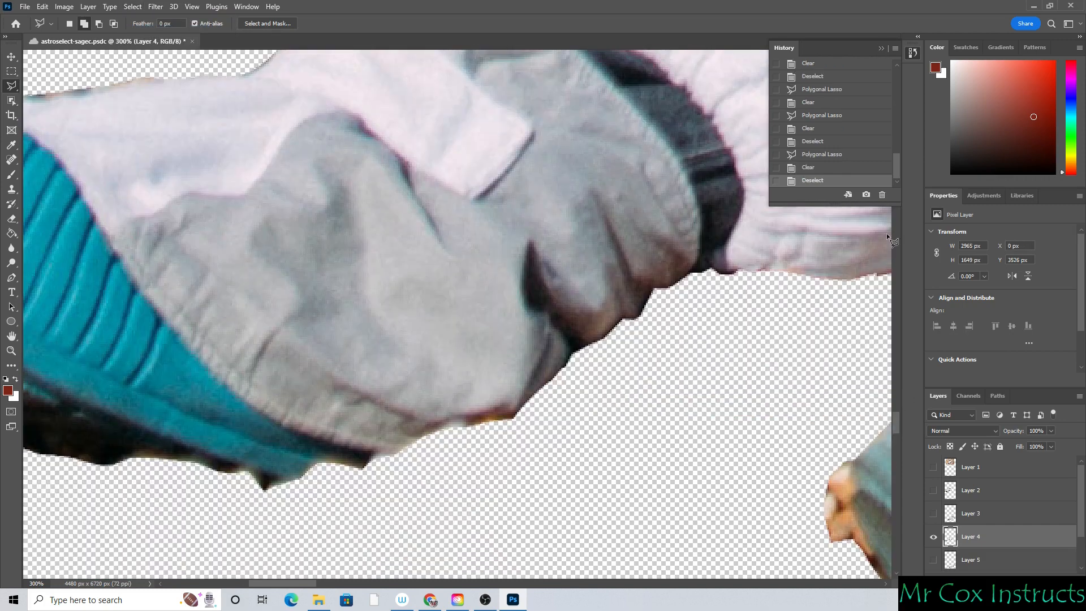
{"action": "left_click", "coordinate": [881, 48]}
{"action": "left_click_drag", "start_coordinate": [300, 583], "coordinate": [276, 583]}
{"action": "left_click", "coordinate": [78, 275]}
{"action": "left_click", "coordinate": [239, 349]}
{"action": "left_click", "coordinate": [260, 368]}
{"action": "left_click", "coordinate": [302, 380]}
{"action": "left_click", "coordinate": [315, 398]}
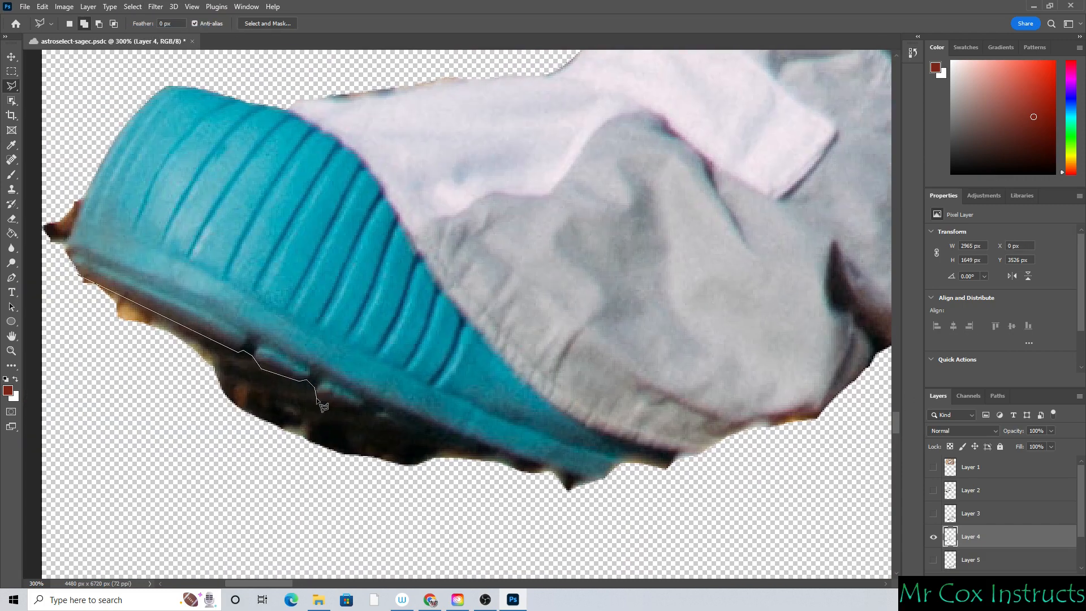
{"action": "left_click", "coordinate": [355, 409]}
{"action": "left_click", "coordinate": [374, 421]}
{"action": "left_click", "coordinate": [396, 427]}
{"action": "left_click", "coordinate": [402, 423]}
{"action": "left_click", "coordinate": [615, 491]}
{"action": "left_click", "coordinate": [584, 530]}
{"action": "left_click", "coordinate": [39, 364]}
{"action": "left_click", "coordinate": [78, 274]}
{"action": "key", "text": "Delete"}
- Lasso and delete the brown remnant at the first boot's toe and the fringe below its heel, and deselect
{"action": "left_click", "coordinate": [84, 173]}
{"action": "left_click", "coordinate": [86, 198]}
{"action": "left_click", "coordinate": [67, 250]}
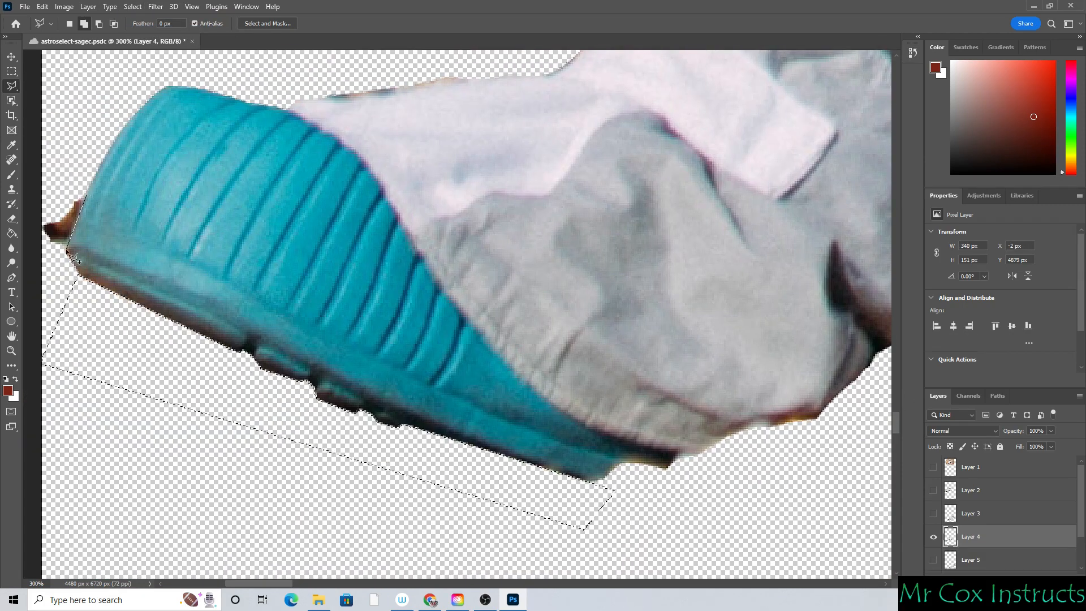
{"action": "left_click", "coordinate": [820, 417]}
{"action": "left_click", "coordinate": [846, 467]}
{"action": "key", "text": "Delete"}
{"action": "key", "text": "ctrl+d"}
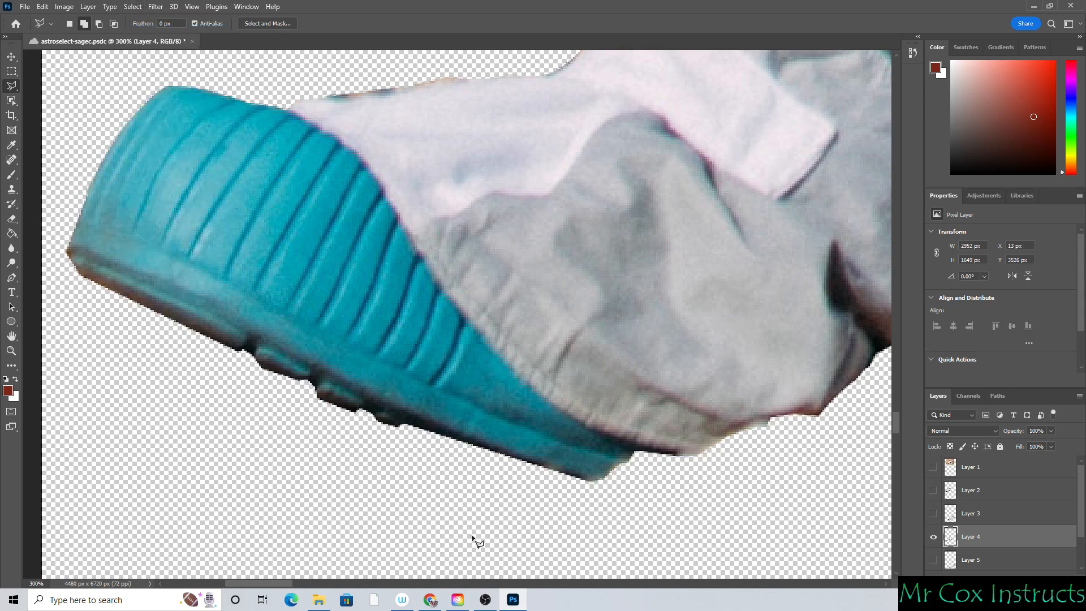
- Lasso and delete the background remnants along the outer sole edge of the second teal boot
{"action": "left_click_drag", "start_coordinate": [259, 583], "coordinate": [315, 583]}
{"action": "left_click", "coordinate": [433, 469]}
{"action": "left_click", "coordinate": [442, 490]}
{"action": "left_click", "coordinate": [435, 501]}
{"action": "left_click", "coordinate": [465, 574]}
{"action": "left_click", "coordinate": [416, 572]}
{"action": "left_click", "coordinate": [328, 539]}
{"action": "double_click", "coordinate": [412, 388]}
{"action": "key", "text": "Delete"}
- Outline the fringe above the second teal boot, beside its cuff, and along the underside of the other trouser leg
{"action": "left_click", "coordinate": [518, 380]}
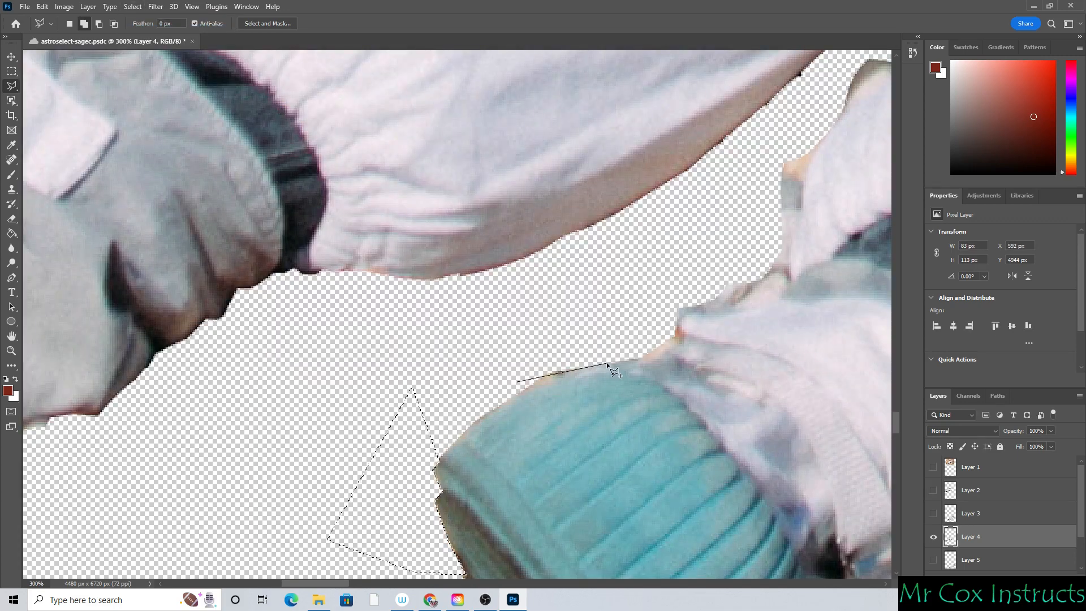
{"action": "double_click", "coordinate": [524, 327]}
{"action": "double_click", "coordinate": [621, 296]}
{"action": "left_click", "coordinate": [458, 275]}
{"action": "left_click", "coordinate": [544, 252]}
{"action": "left_click", "coordinate": [549, 274]}
{"action": "double_click", "coordinate": [465, 297]}
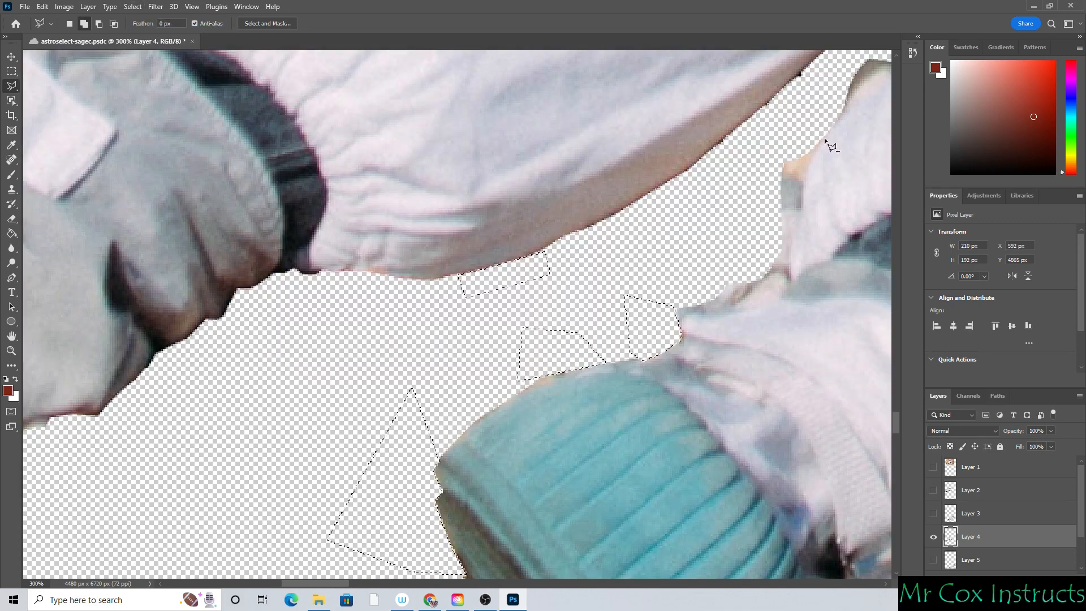
- Add the tan fringe beside the second leg's ankle to the selection, delete all selected remnants, and deselect
{"action": "left_click", "coordinate": [824, 136]}
{"action": "left_click", "coordinate": [800, 207]}
{"action": "double_click", "coordinate": [762, 136]}
{"action": "key", "text": "Delete"}
{"action": "key", "text": "ctrl+d"}
- Outline the gap between the legs, including the first leg's underside fringe and the tan patch opposite, delete the contents, and deselect
{"action": "left_click_drag", "start_coordinate": [315, 583], "coordinate": [339, 583]}
{"action": "scroll", "coordinate": [531, 251], "scroll_direction": "up", "scroll_amount": 3}
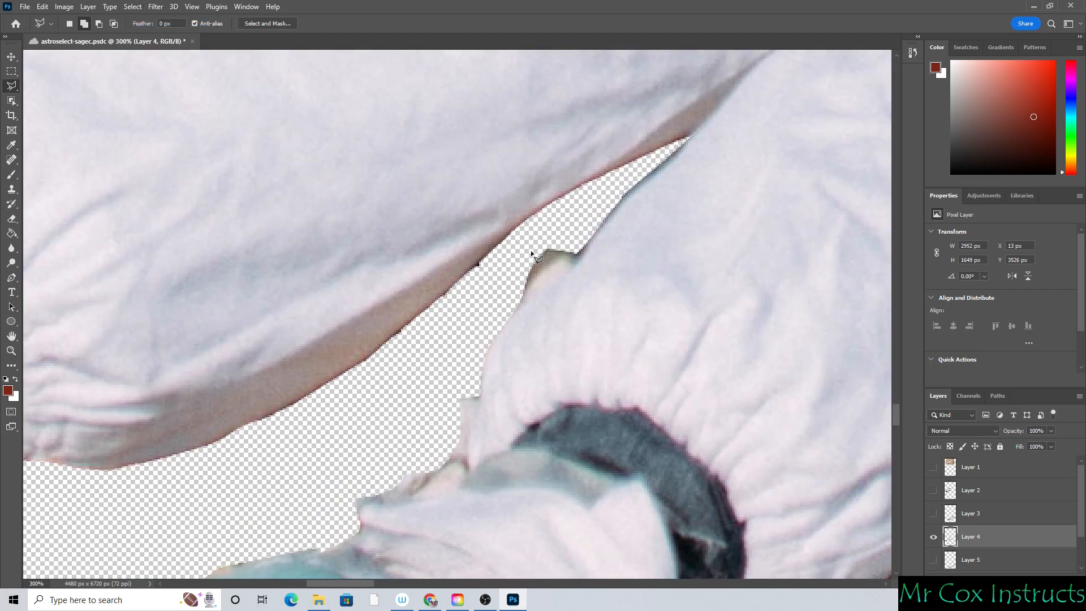
{"action": "left_click", "coordinate": [513, 228]}
{"action": "left_click", "coordinate": [368, 358]}
{"action": "left_click", "coordinate": [251, 422]}
{"action": "left_click", "coordinate": [272, 430]}
{"action": "left_click", "coordinate": [520, 279]}
{"action": "left_click", "coordinate": [525, 292]}
{"action": "left_click", "coordinate": [537, 272]}
{"action": "left_click", "coordinate": [577, 262]}
{"action": "left_click", "coordinate": [629, 194]}
{"action": "left_click", "coordinate": [595, 177]}
{"action": "left_click", "coordinate": [514, 229]}
{"action": "key", "text": "Delete"}
{"action": "left_click", "coordinate": [132, 7]}
{"action": "left_click", "coordinate": [141, 29]}
- Outline the dark orange-tinged remnant along the outer sole of the second teal boot
{"action": "scroll", "coordinate": [23, 209], "scroll_direction": "down", "scroll_amount": 5}
{"action": "left_click", "coordinate": [143, 294]}
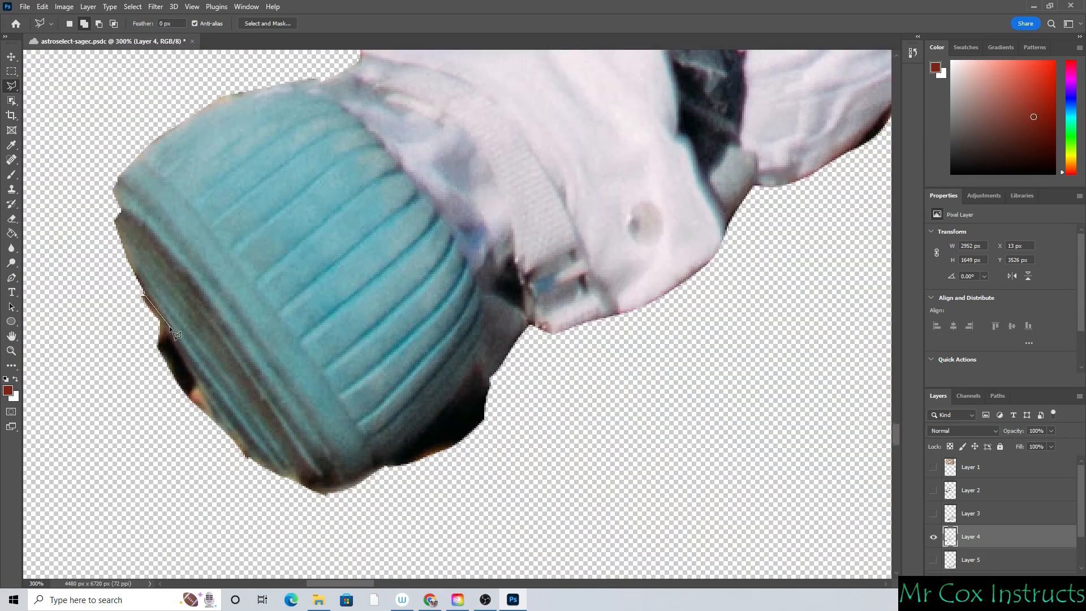
{"action": "left_click", "coordinate": [219, 438]}
{"action": "left_click", "coordinate": [143, 435]}
{"action": "left_click", "coordinate": [82, 302]}
{"action": "left_click", "coordinate": [143, 293]}
- Outline the black shadow remnant beneath the second boot and its sole edge, delete the selected areas, and deselect
{"action": "left_click", "coordinate": [490, 380]}
{"action": "left_click", "coordinate": [477, 364]}
{"action": "left_click", "coordinate": [373, 456]}
{"action": "left_click", "coordinate": [373, 467]}
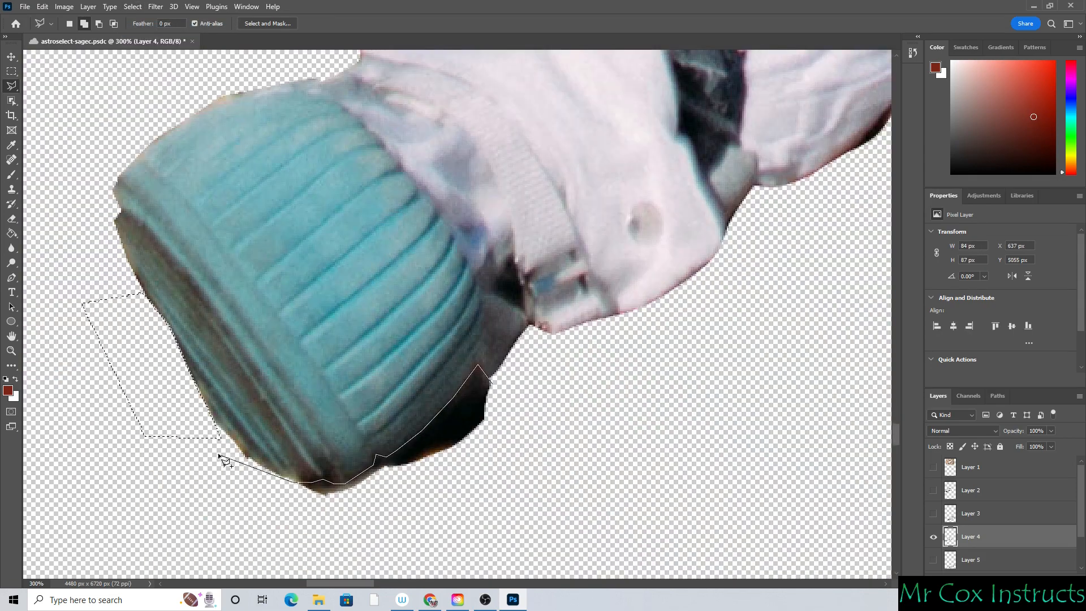
{"action": "left_click", "coordinate": [432, 545]}
{"action": "left_click", "coordinate": [650, 478]}
{"action": "left_click", "coordinate": [491, 381]}
{"action": "key", "text": "Delete"}
{"action": "left_click", "coordinate": [133, 6]}
{"action": "left_click", "coordinate": [142, 29]}
- Lasso and delete the small fringe remnant on the lower edge of the second leg
{"action": "left_click_drag", "start_coordinate": [341, 582], "coordinate": [484, 584]}
{"action": "scroll", "coordinate": [96, 395], "scroll_direction": "up", "scroll_amount": 7}
{"action": "left_click", "coordinate": [85, 471]}
{"action": "left_click", "coordinate": [169, 407]}
{"action": "double_click", "coordinate": [100, 498]}
{"action": "key", "text": "Delete"}
- Lasso and delete the dark fringe along the underside of the thigh, and deselect
{"action": "scroll", "coordinate": [339, 452], "scroll_direction": "up", "scroll_amount": 7}
{"action": "left_click", "coordinate": [178, 468]}
{"action": "left_click", "coordinate": [248, 441]}
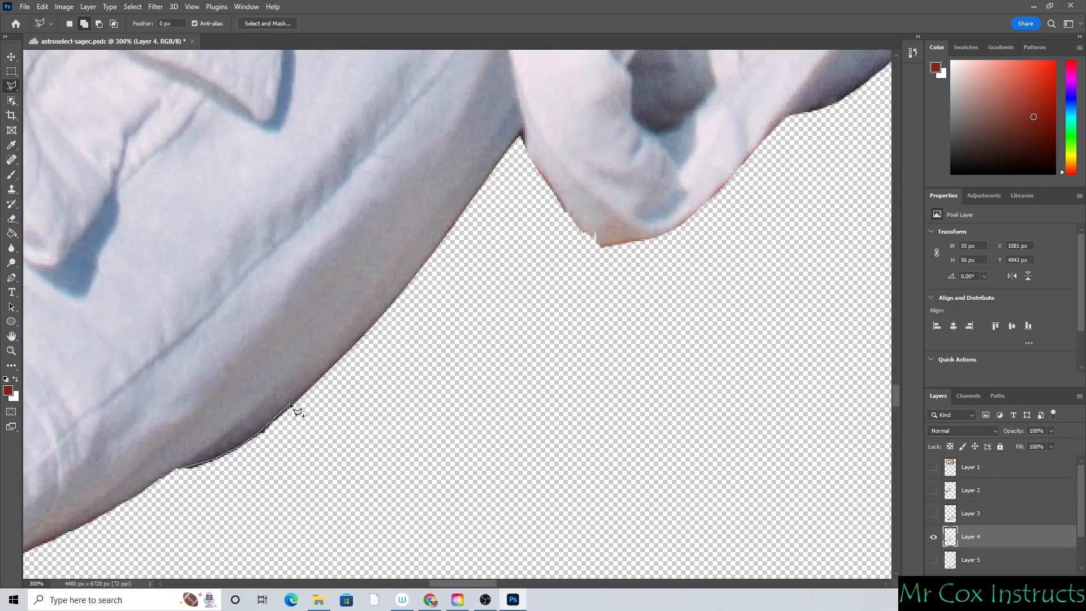
{"action": "left_click", "coordinate": [324, 383]}
{"action": "left_click", "coordinate": [341, 398]}
{"action": "double_click", "coordinate": [142, 509]}
{"action": "key", "text": "Delete"}
{"action": "left_click", "coordinate": [133, 6]}
{"action": "left_click", "coordinate": [142, 29]}
- Lasso and delete the orange fringe around the tip of the hanging suit fold beside the thigh, and dismiss the selection warning
{"action": "scroll", "coordinate": [516, 257], "scroll_direction": "up", "scroll_amount": 4}
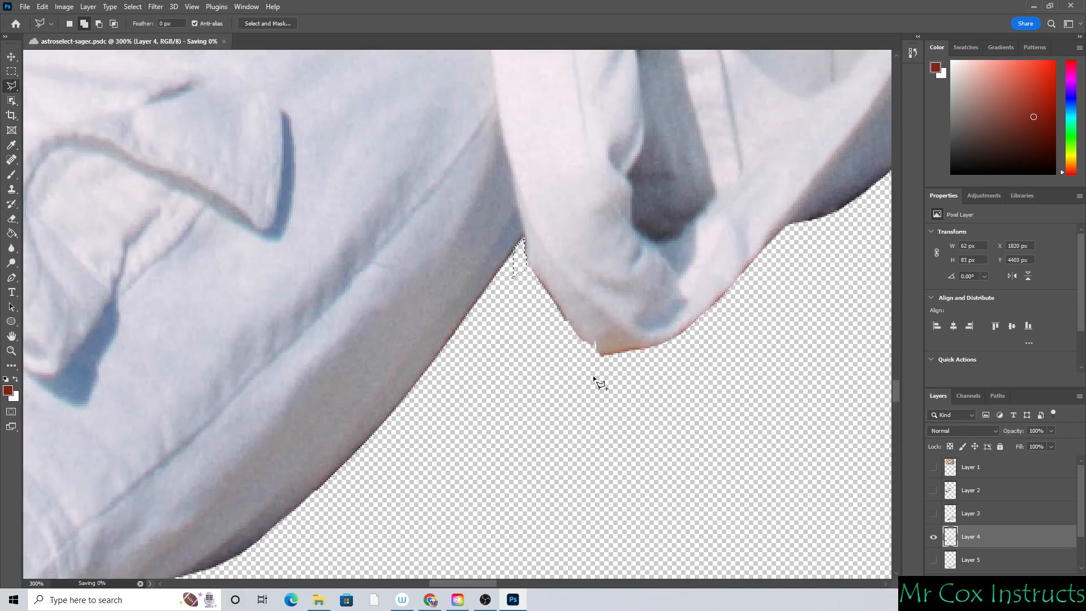
{"action": "left_click", "coordinate": [658, 346]}
{"action": "left_click", "coordinate": [596, 351]}
{"action": "left_click", "coordinate": [576, 330]}
{"action": "left_click", "coordinate": [536, 274]}
{"action": "left_click", "coordinate": [553, 394]}
{"action": "double_click", "coordinate": [745, 433]}
{"action": "key", "text": "Delete"}
{"action": "left_click", "coordinate": [132, 6]}
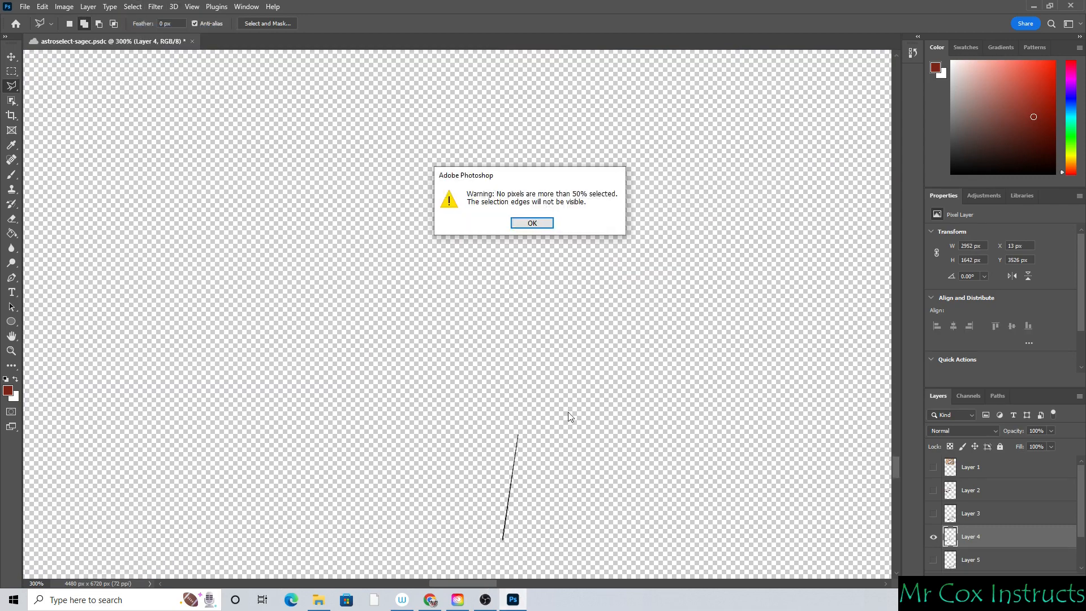
{"action": "left_click", "coordinate": [527, 222]}
- Outline the fringe beneath the wrist cuff of the outstretched arm with the Polygonal Lasso
{"action": "key", "text": "z"}
{"action": "key", "text": "ctrl+minus"}
{"action": "key", "text": "ctrl+minus"}
{"action": "key", "text": "ctrl+minus"}
{"action": "key", "text": "ctrl+minus"}
{"action": "key", "text": "ctrl+minus"}
{"action": "left_click_drag", "start_coordinate": [895, 332], "coordinate": [895, 328]}
{"action": "left_click", "coordinate": [69, 24]}
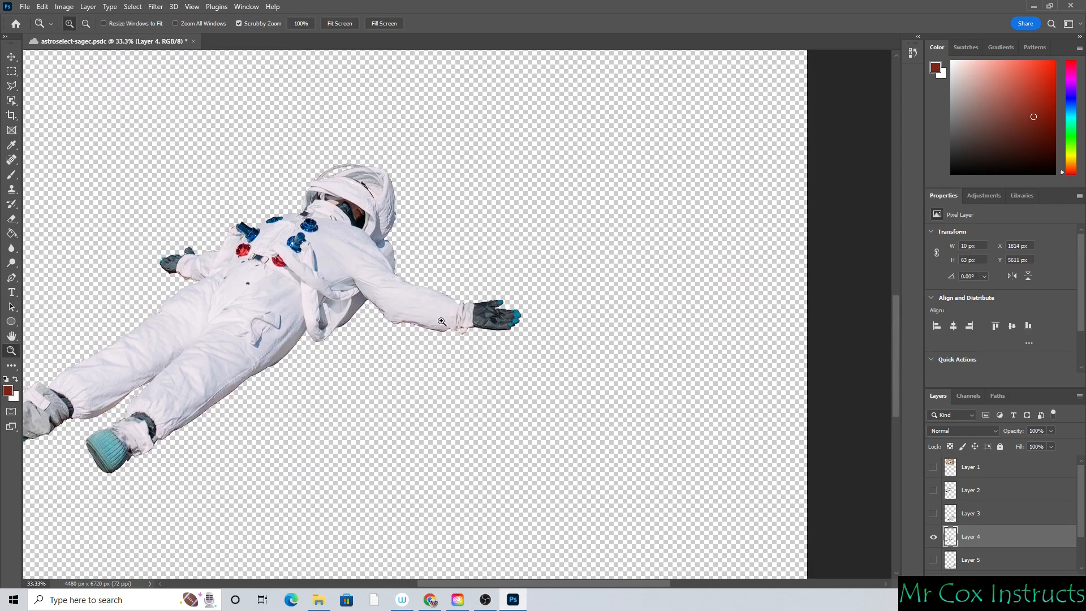
{"action": "triple_click", "coordinate": [446, 320]}
{"action": "left_click", "coordinate": [12, 86]}
{"action": "left_click", "coordinate": [617, 358]}
{"action": "left_click", "coordinate": [577, 366]}
{"action": "left_click", "coordinate": [584, 381]}
{"action": "double_click", "coordinate": [651, 379]}
- Add the reddish fringe along the underside of the outstretched forearm and near the elbow to the selection
{"action": "left_click", "coordinate": [485, 383]}
{"action": "left_click", "coordinate": [471, 369]}
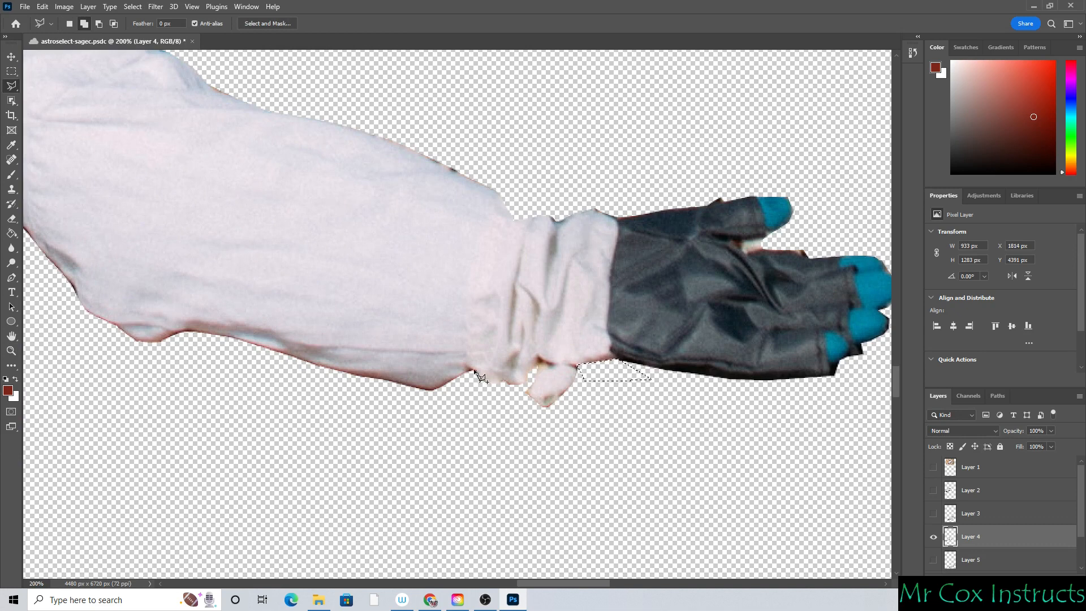
{"action": "left_click", "coordinate": [431, 387]}
{"action": "left_click", "coordinate": [332, 368]}
{"action": "left_click", "coordinate": [313, 370]}
{"action": "double_click", "coordinate": [487, 447]}
{"action": "left_click", "coordinate": [197, 332]}
{"action": "left_click", "coordinate": [183, 329]}
{"action": "left_click", "coordinate": [156, 342]}
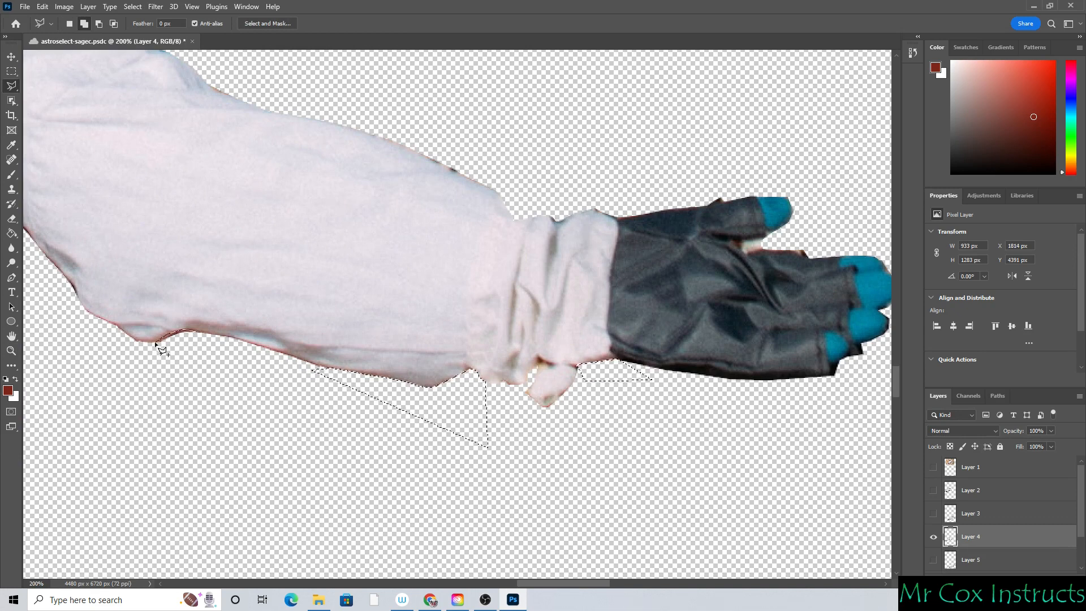
{"action": "left_click", "coordinate": [168, 372]}
{"action": "double_click", "coordinate": [222, 368]}
- Outline the background remnant between the glove's thumb and fingers, and delete all the selected fringe areas
{"action": "left_click", "coordinate": [813, 256]}
{"action": "left_click", "coordinate": [791, 248]}
{"action": "double_click", "coordinate": [815, 232]}
{"action": "double_click", "coordinate": [792, 238]}
{"action": "key", "text": "Delete"}
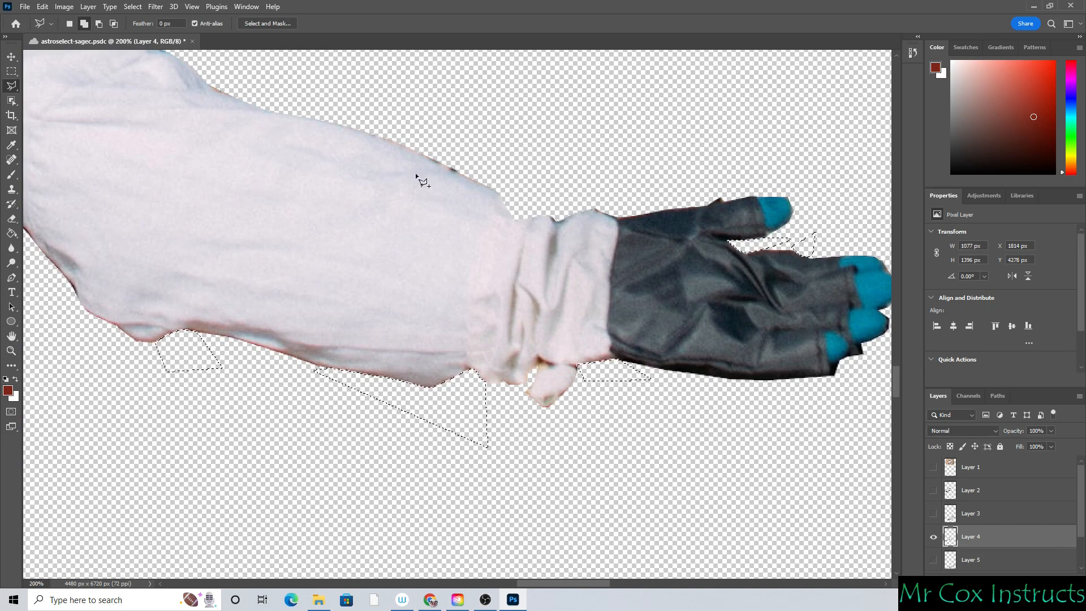
- Lasso and delete the dark fringe along the upper edge of the outstretched forearm
{"action": "left_click", "coordinate": [380, 137]}
{"action": "left_click", "coordinate": [501, 191]}
{"action": "left_click", "coordinate": [507, 161]}
{"action": "double_click", "coordinate": [416, 96]}
{"action": "key", "text": "Delete"}
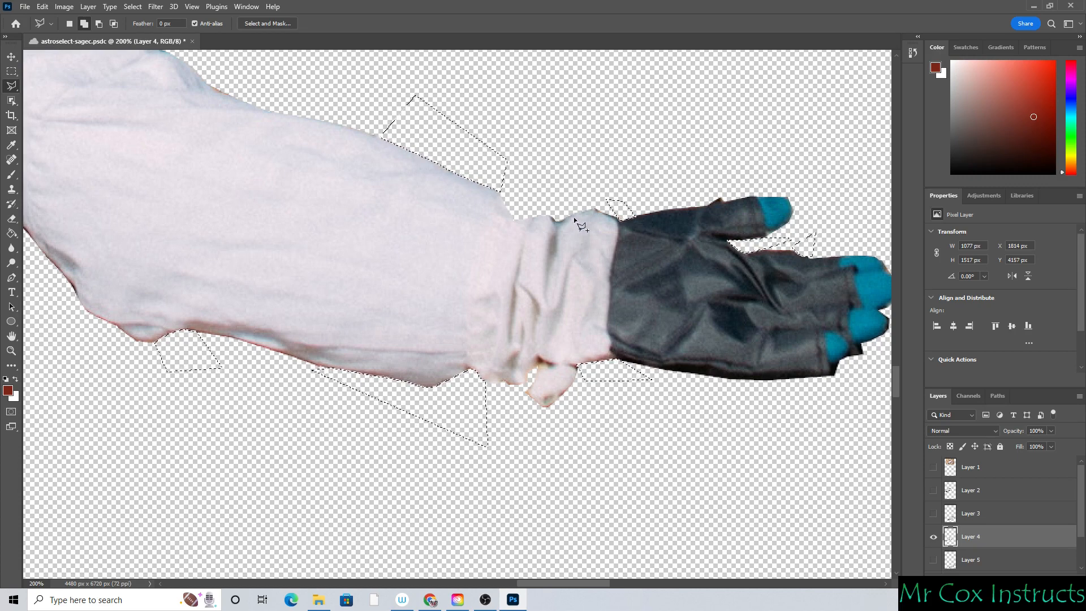
- Lasso and delete the tan background patch beside the blue cylindrical connector on the chest
{"action": "scroll", "coordinate": [411, 378], "scroll_direction": "up", "scroll_amount": 5}
{"action": "scroll", "coordinate": [416, 384], "scroll_direction": "left", "scroll_amount": 10}
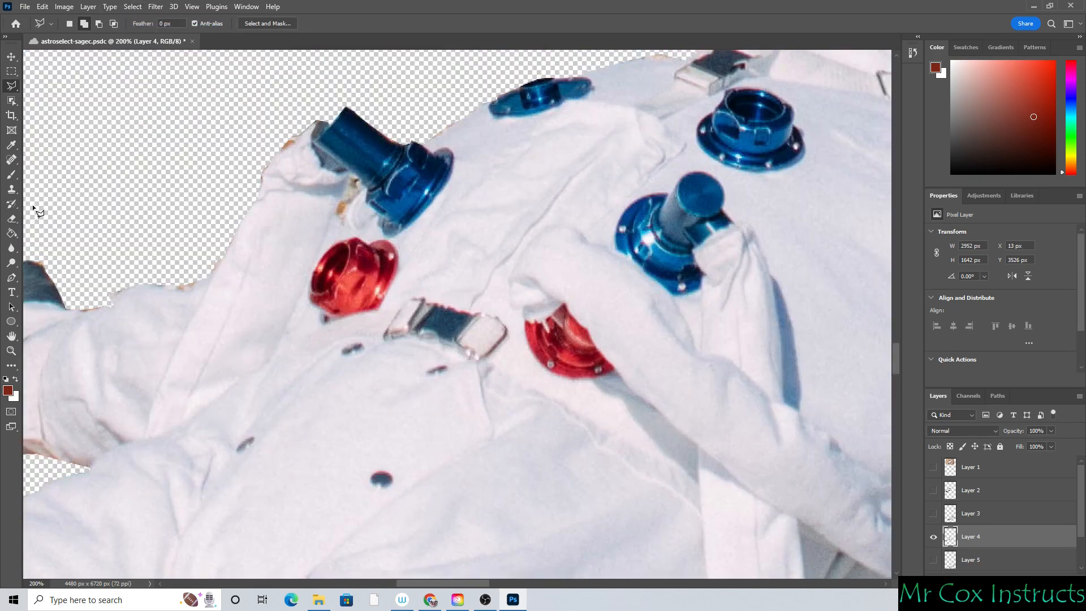
{"action": "left_click", "coordinate": [338, 212]}
{"action": "left_click", "coordinate": [343, 220]}
{"action": "left_click", "coordinate": [364, 188]}
{"action": "double_click", "coordinate": [360, 180]}
{"action": "key", "text": "Delete"}
- Lasso and delete the fringe above the fabric at the blue connector and along the far arm's upper edge, and deselect
{"action": "left_click", "coordinate": [279, 152]}
{"action": "left_click", "coordinate": [323, 119]}
{"action": "left_click", "coordinate": [303, 108]}
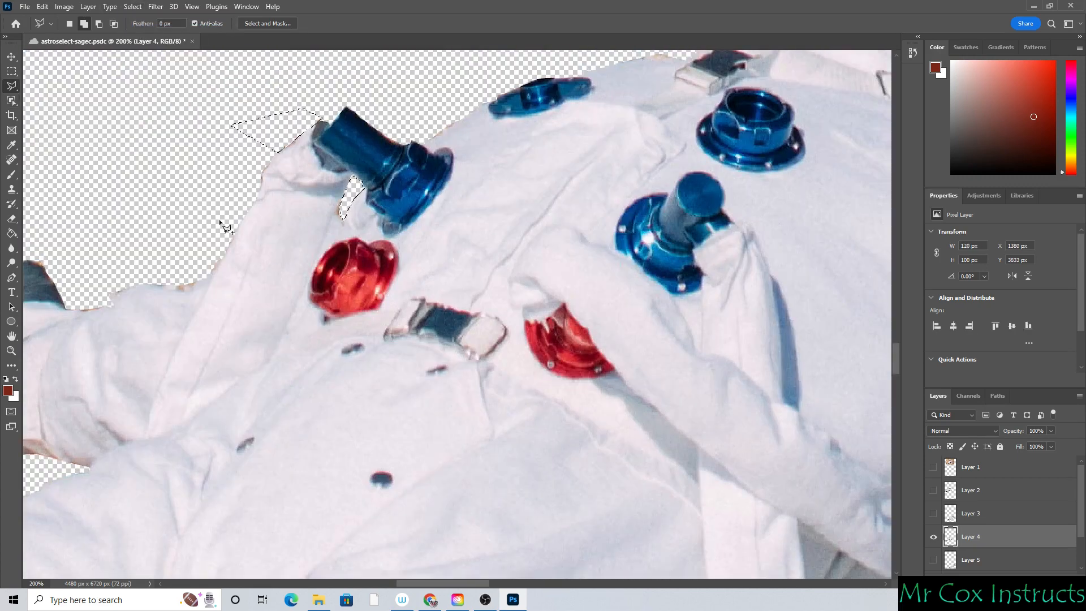
{"action": "left_click", "coordinate": [200, 277]}
{"action": "left_click", "coordinate": [133, 243]}
{"action": "left_click", "coordinate": [149, 284]}
{"action": "key", "text": "Delete"}
{"action": "key", "text": "ctrl+d"}
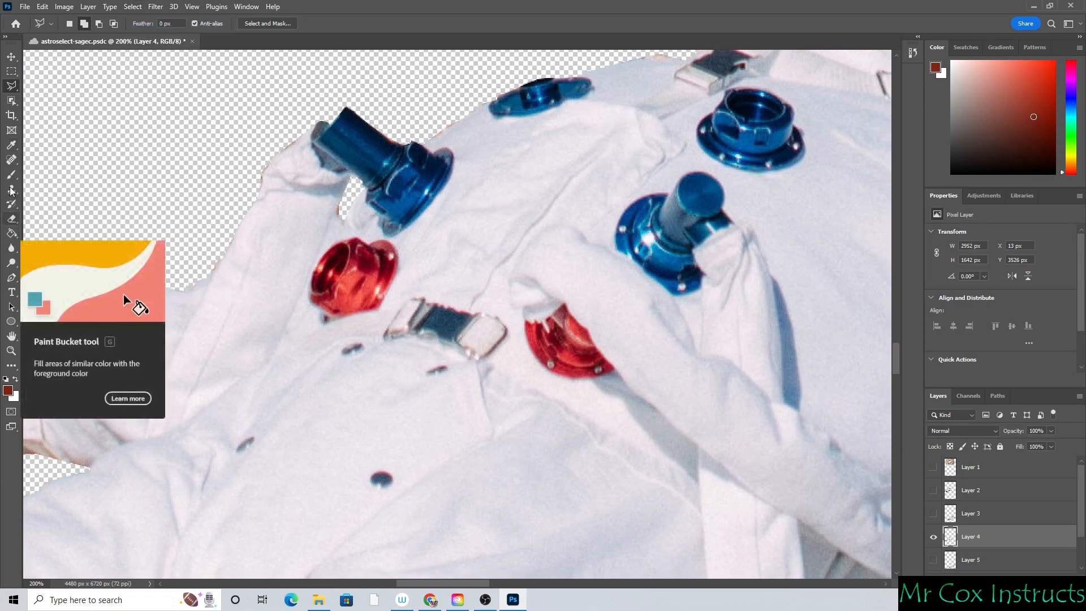
- Zoom out to the whole astronaut and save the document
{"action": "left_click", "coordinate": [11, 351]}
{"action": "left_click_drag", "start_coordinate": [440, 178], "coordinate": [197, 124]}
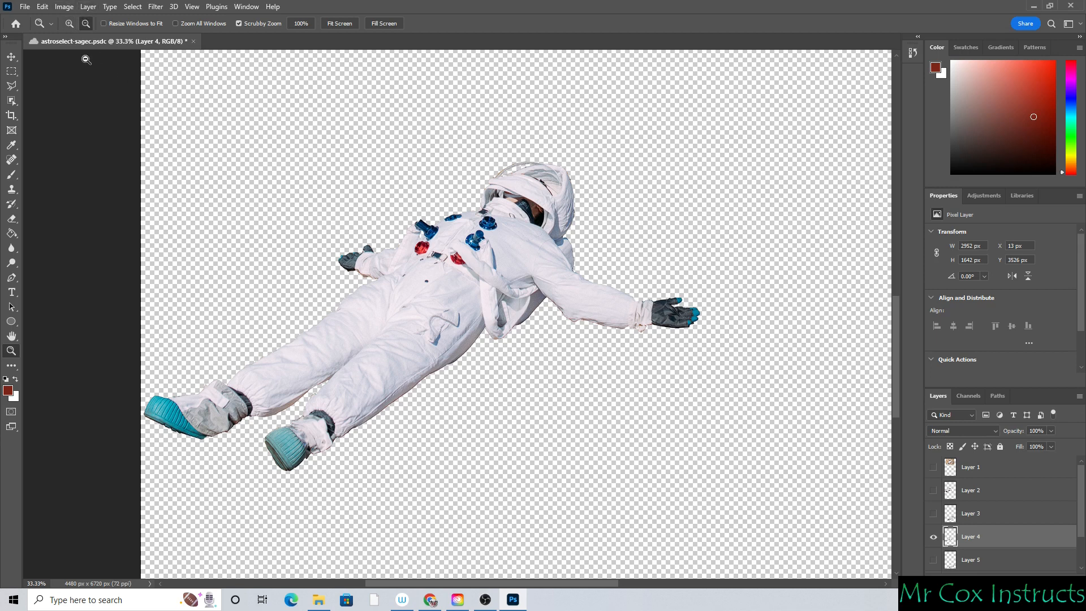
{"action": "left_click", "coordinate": [24, 7]}
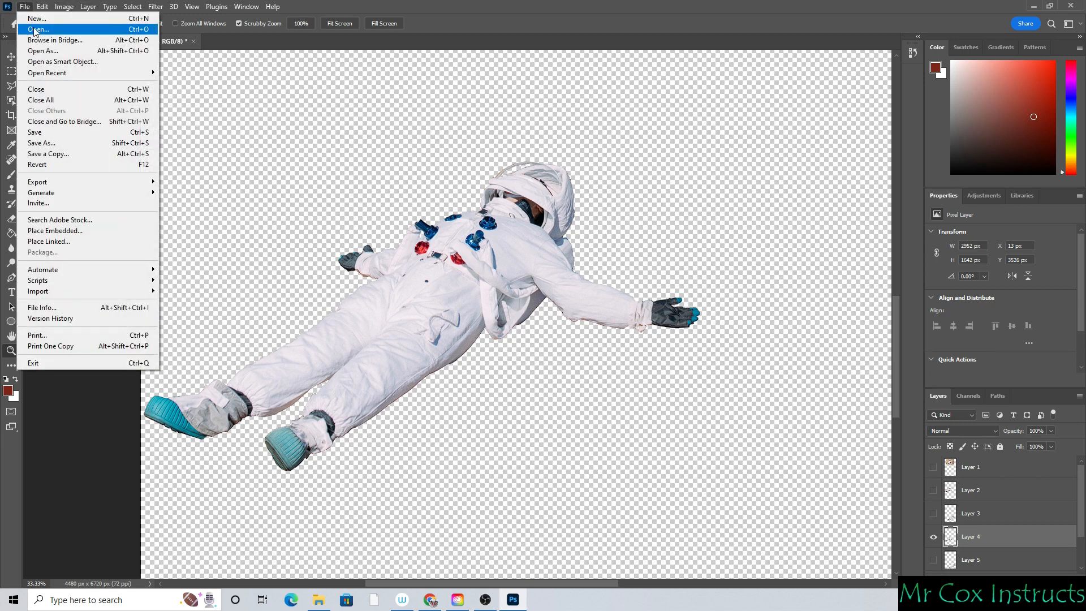
{"action": "left_click", "coordinate": [40, 132]}
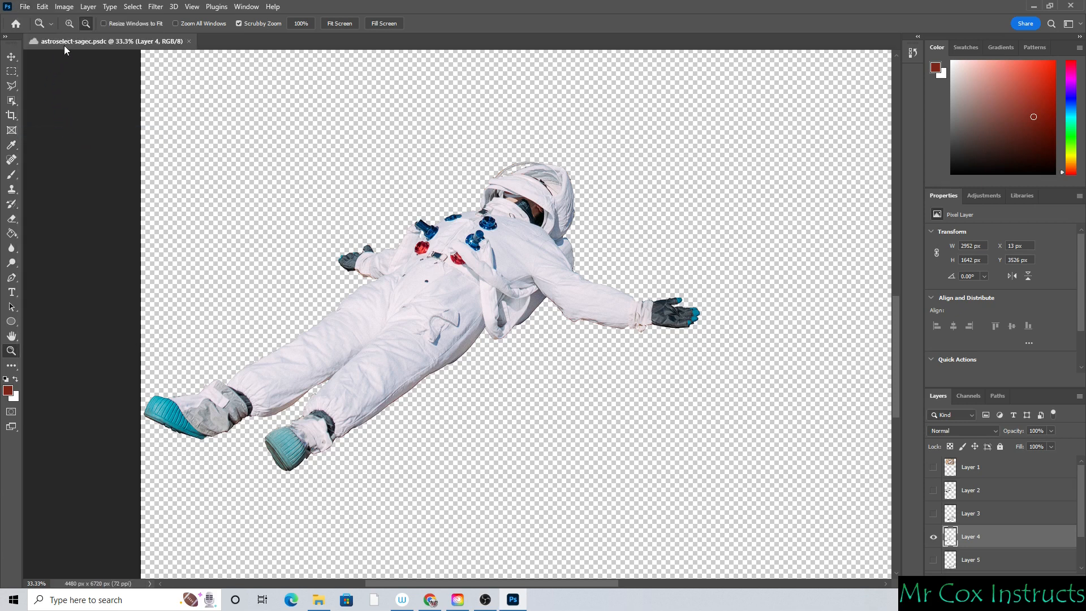
- Open the swimming pool photo pexels-rfstudio-4177533.jpg
{"action": "left_click", "coordinate": [25, 7]}
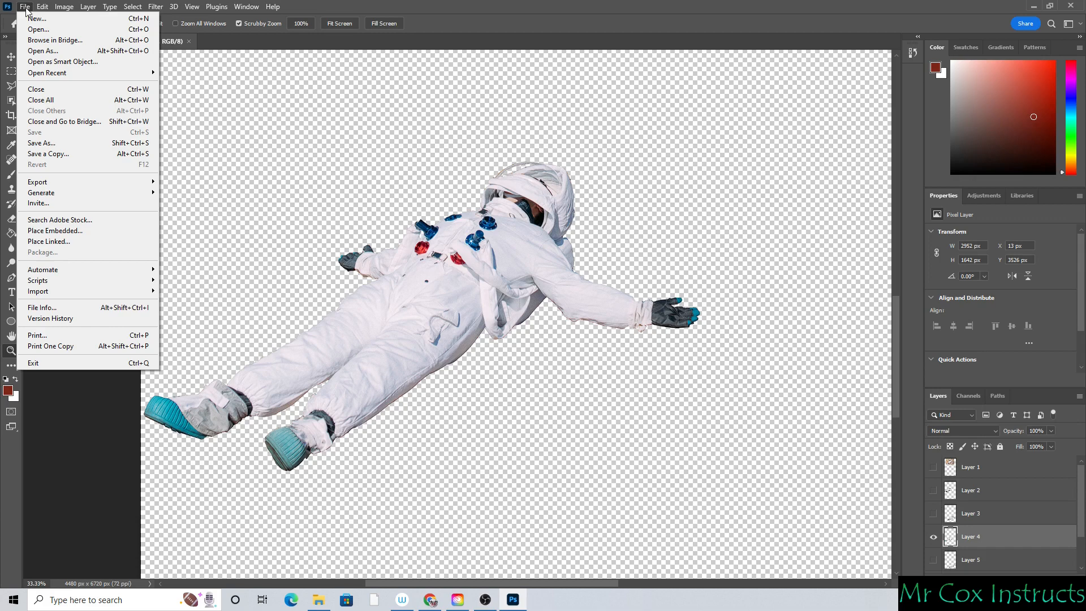
{"action": "left_click", "coordinate": [46, 29]}
{"action": "double_click", "coordinate": [647, 270]}
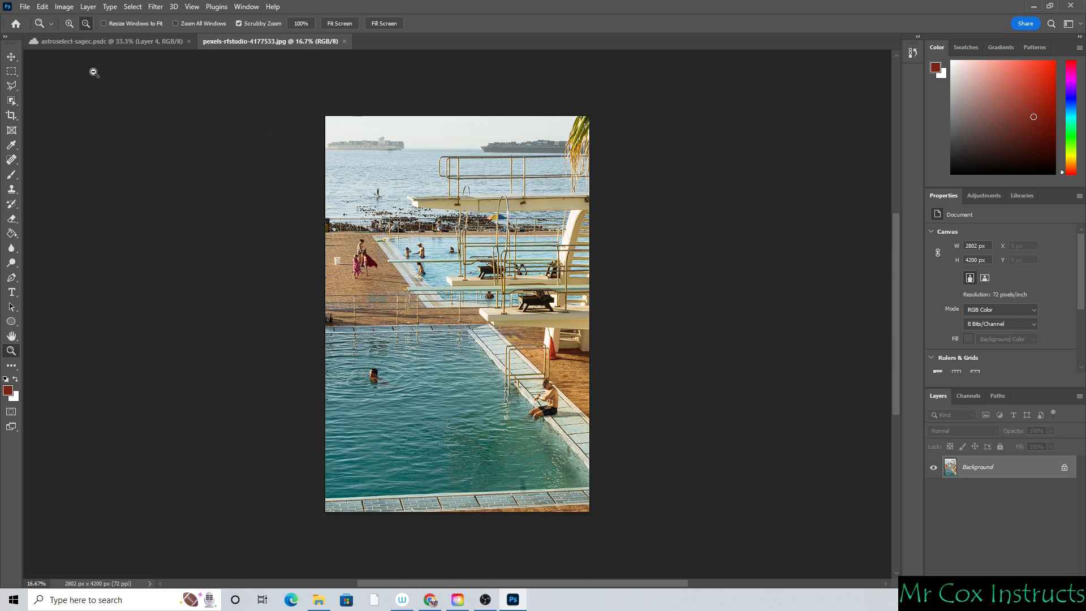
- Look back and forth between the pool photo and the astronaut document, ending on astroselect-sagec.psdc
{"action": "left_click", "coordinate": [93, 40]}
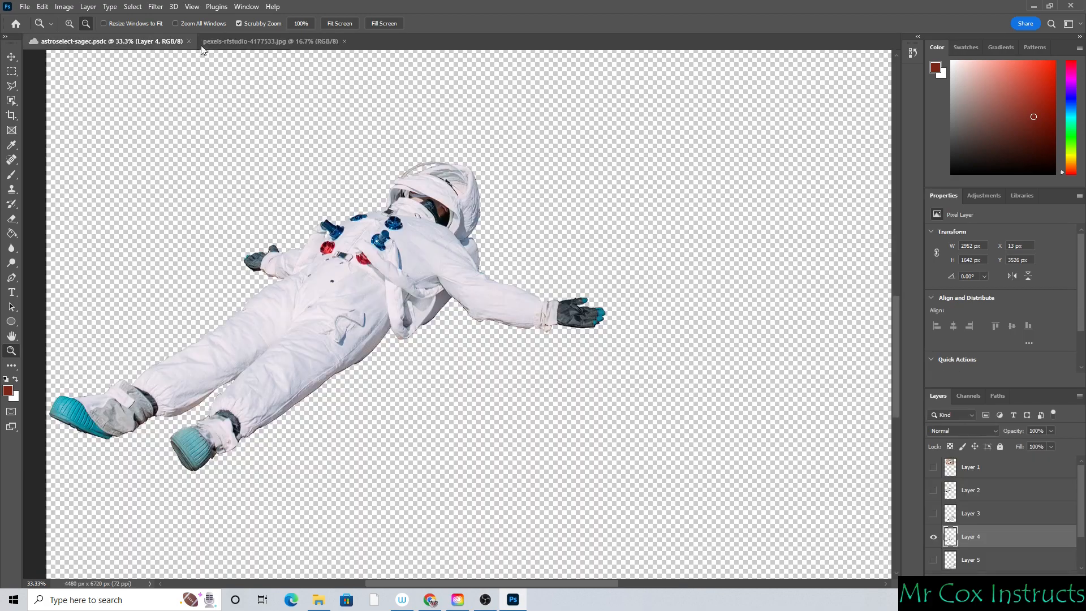
{"action": "left_click", "coordinate": [232, 42]}
{"action": "left_click", "coordinate": [133, 42]}
{"action": "left_click", "coordinate": [236, 42]}
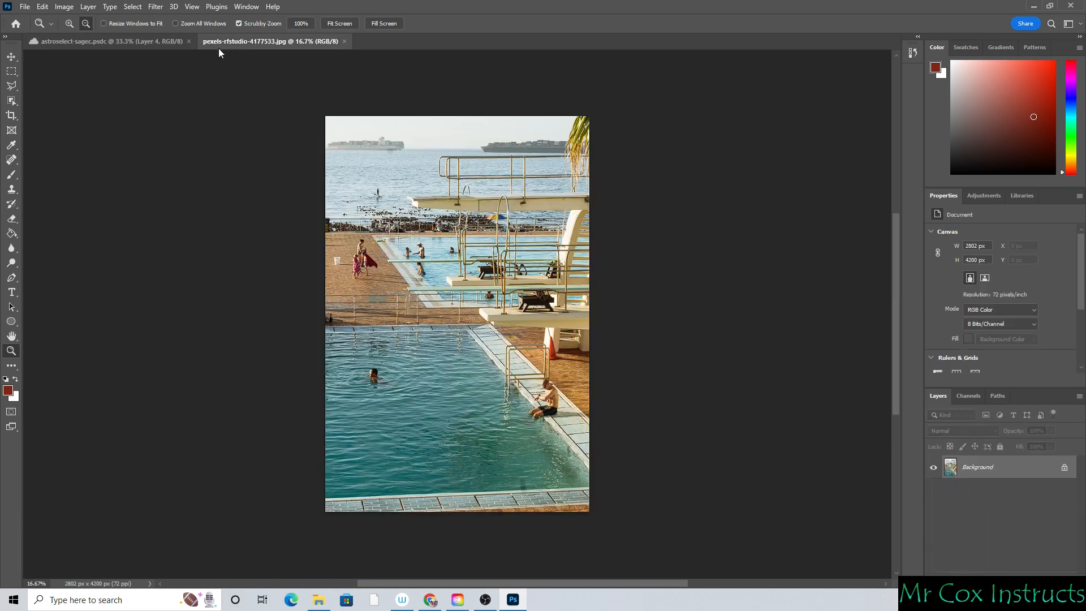
{"action": "left_click", "coordinate": [120, 43]}
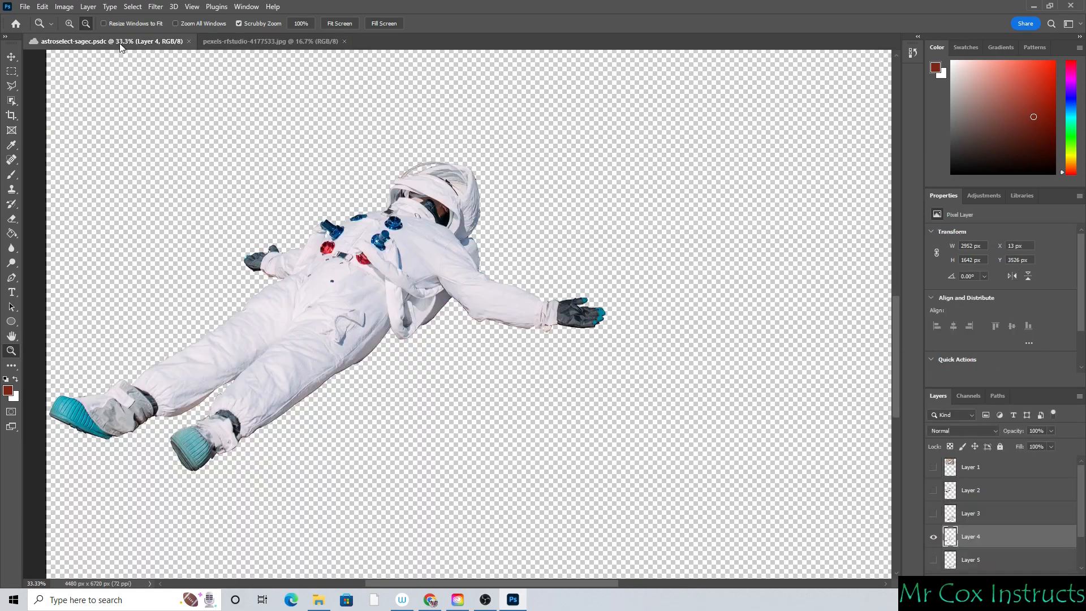
- Copy the Layer 4 astronaut into the pool photo with the Move tool and position it over the large pool
{"action": "left_click", "coordinate": [12, 56]}
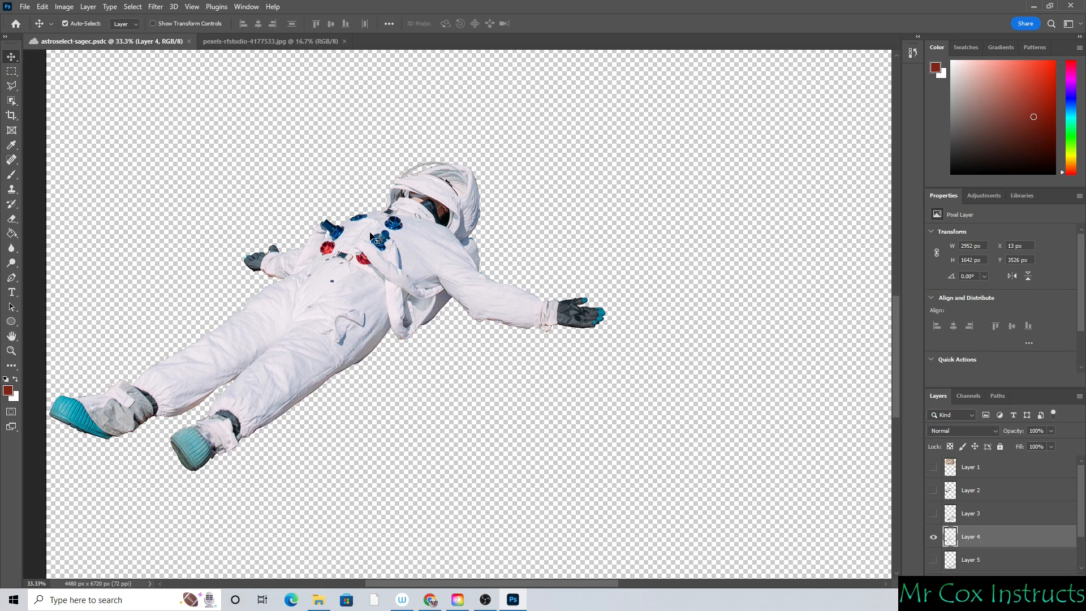
{"action": "left_click_drag", "start_coordinate": [370, 236], "coordinate": [286, 41]}
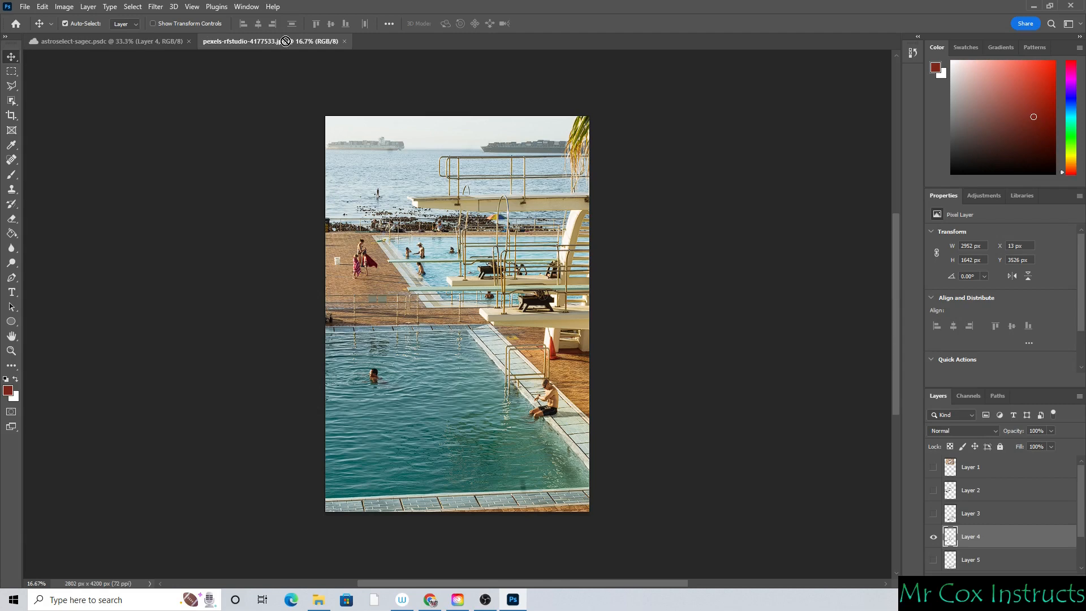
{"action": "left_click_drag", "start_coordinate": [285, 42], "coordinate": [274, 41]}
{"action": "left_click_drag", "start_coordinate": [328, 141], "coordinate": [421, 315]}
{"action": "left_click_drag", "start_coordinate": [454, 394], "coordinate": [454, 394]}
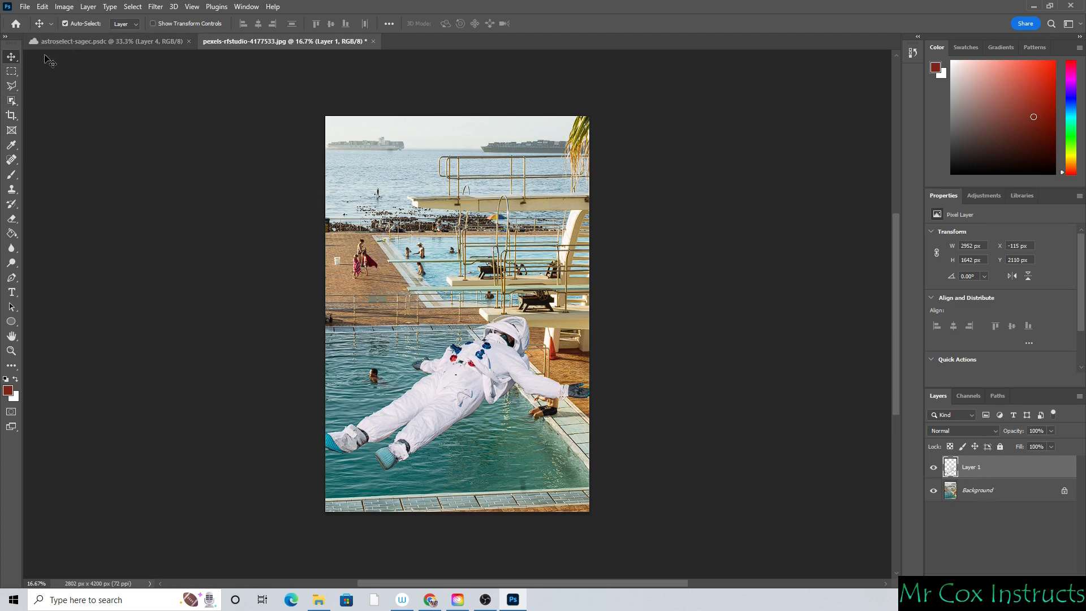
{"action": "left_click_drag", "start_coordinate": [449, 404], "coordinate": [416, 343]}
{"action": "left_click_drag", "start_coordinate": [505, 426], "coordinate": [485, 356]}
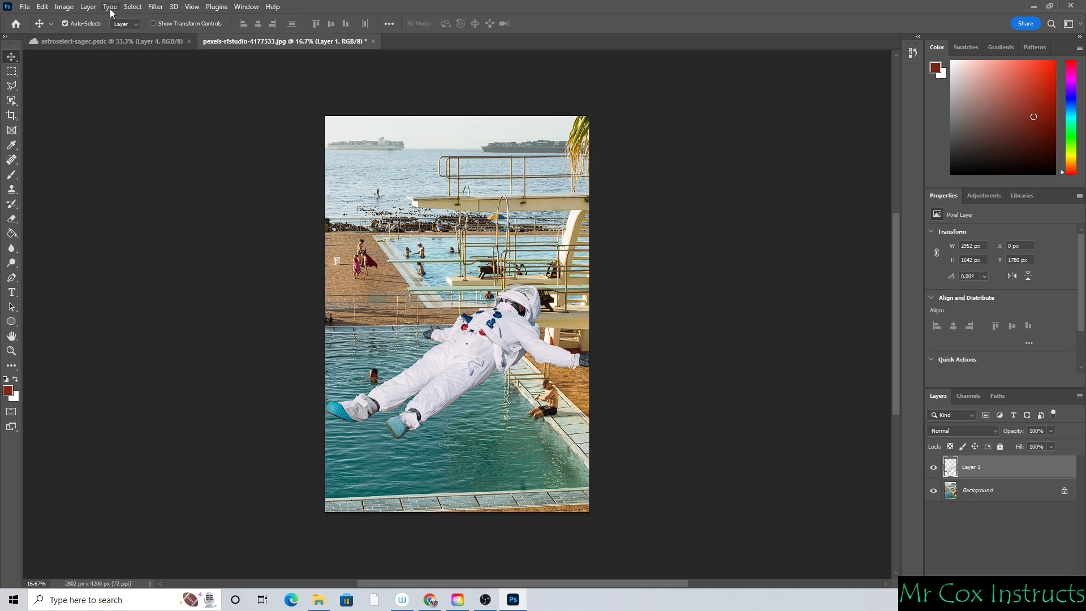
- Try scaling the astronaut non-proportionally to about 68% width and 125% height, and undo the transform
{"action": "left_click", "coordinate": [45, 9]}
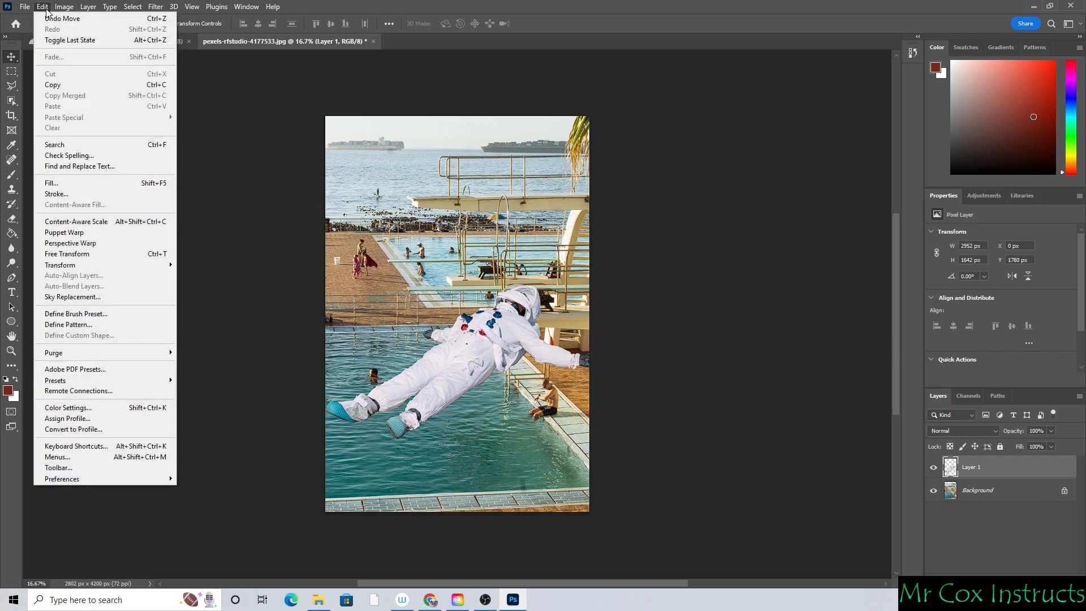
{"action": "mouse_move", "coordinate": [72, 266]}
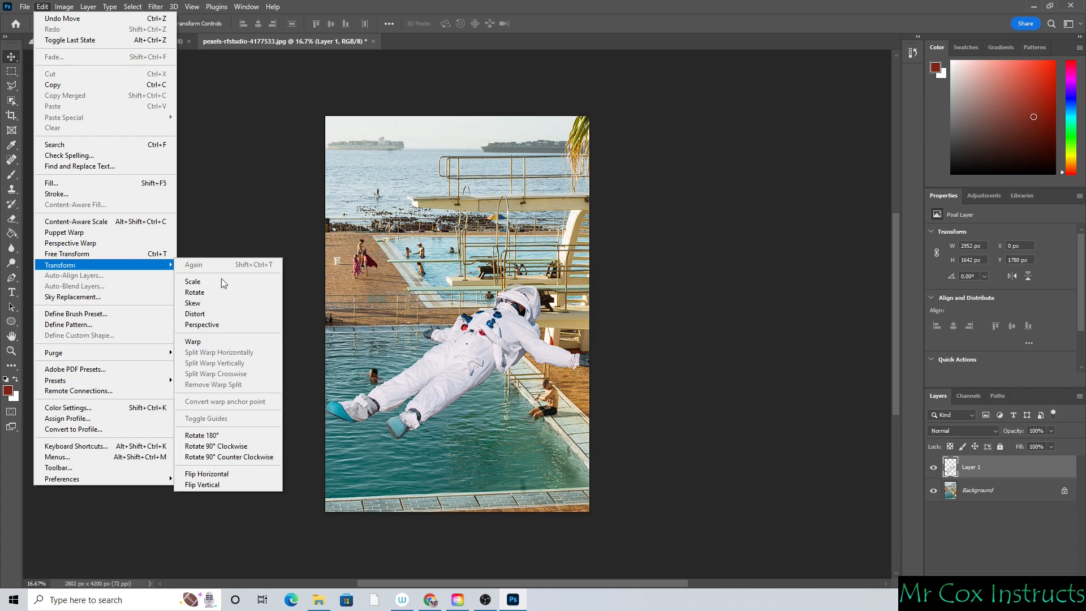
{"action": "left_click", "coordinate": [242, 282]}
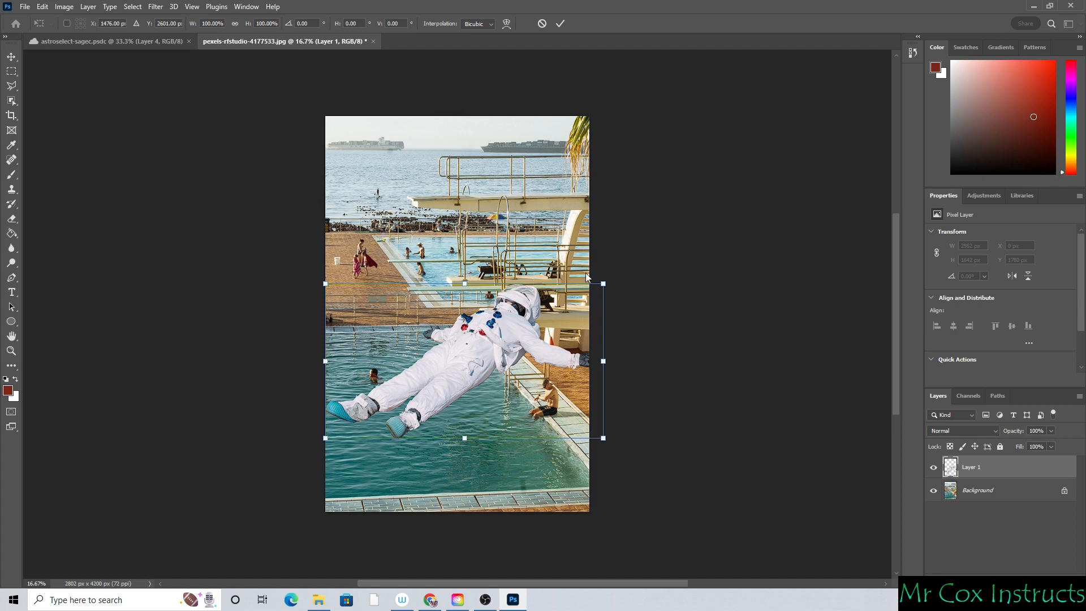
{"action": "left_click_drag", "start_coordinate": [603, 283], "coordinate": [514, 244]}
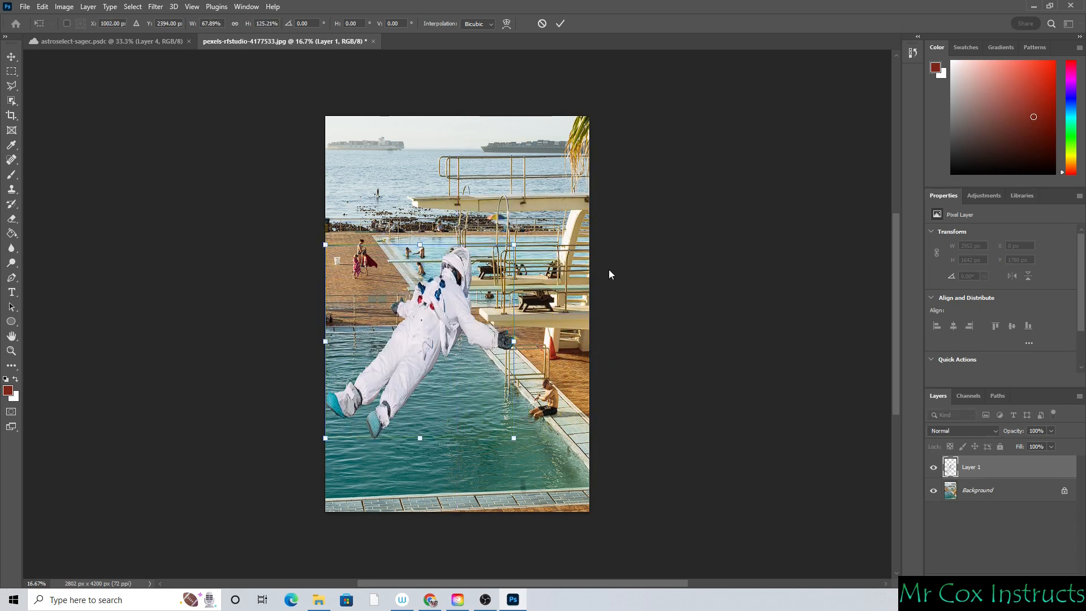
{"action": "key", "text": "Return"}
{"action": "key", "text": "ctrl+z"}
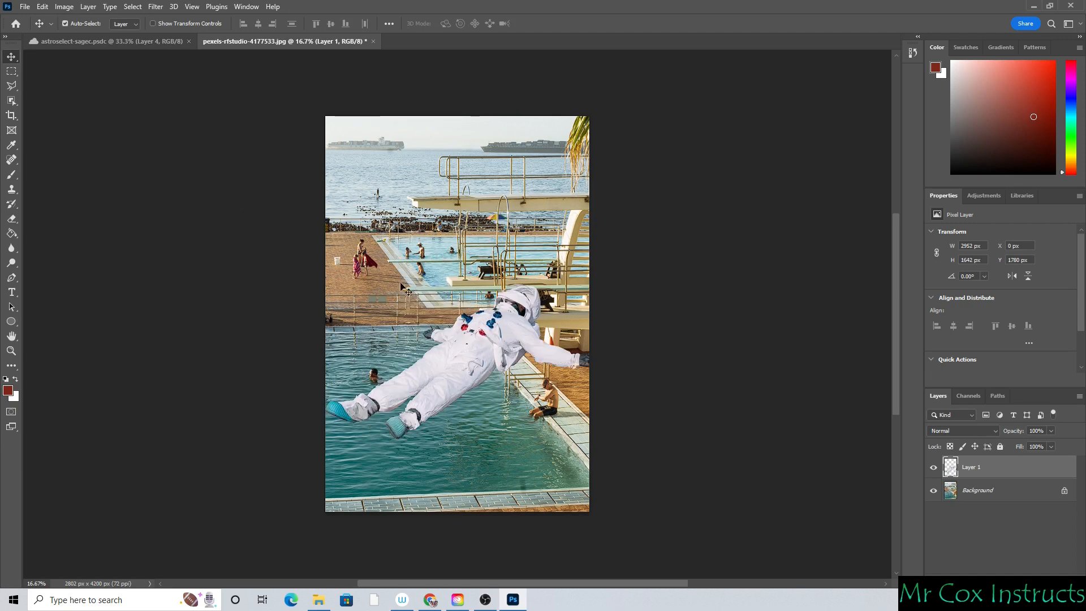
- Scale the astronaut proportionally to about 33% and place it in the lower part of the large pool
{"action": "left_click", "coordinate": [42, 7]}
{"action": "mouse_move", "coordinate": [106, 265]}
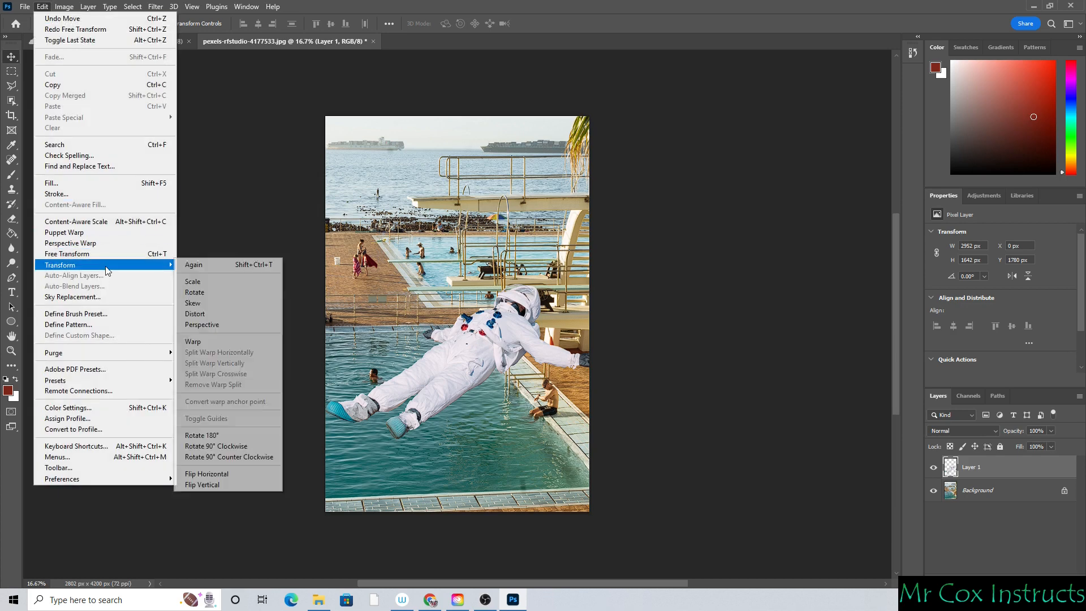
{"action": "left_click", "coordinate": [256, 286]}
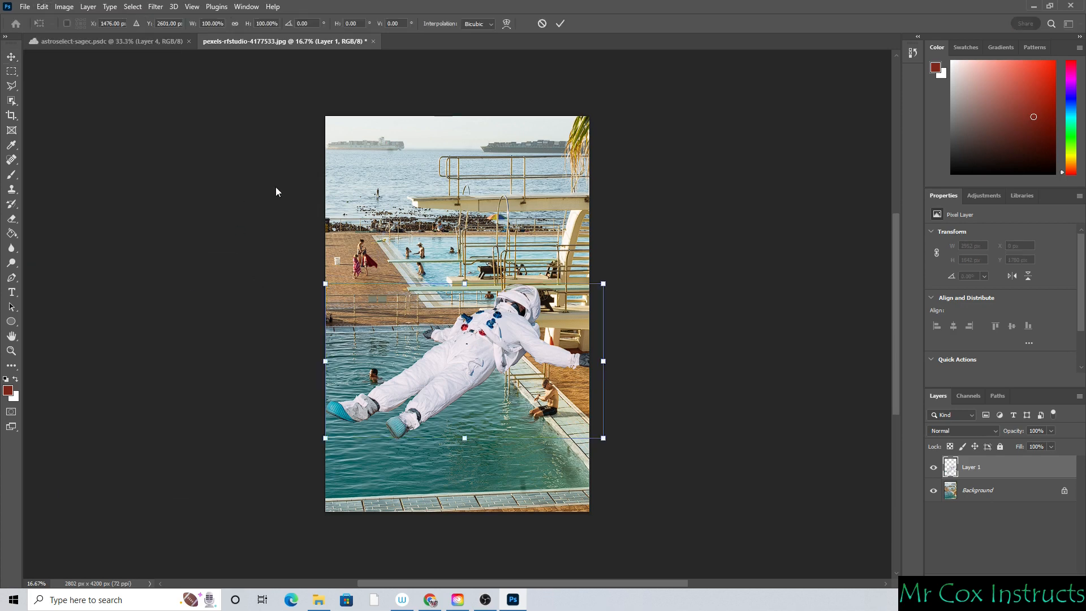
{"action": "left_click", "coordinate": [232, 26]}
{"action": "left_click_drag", "start_coordinate": [600, 287], "coordinate": [480, 364]}
{"action": "left_click_drag", "start_coordinate": [410, 384], "coordinate": [496, 388]}
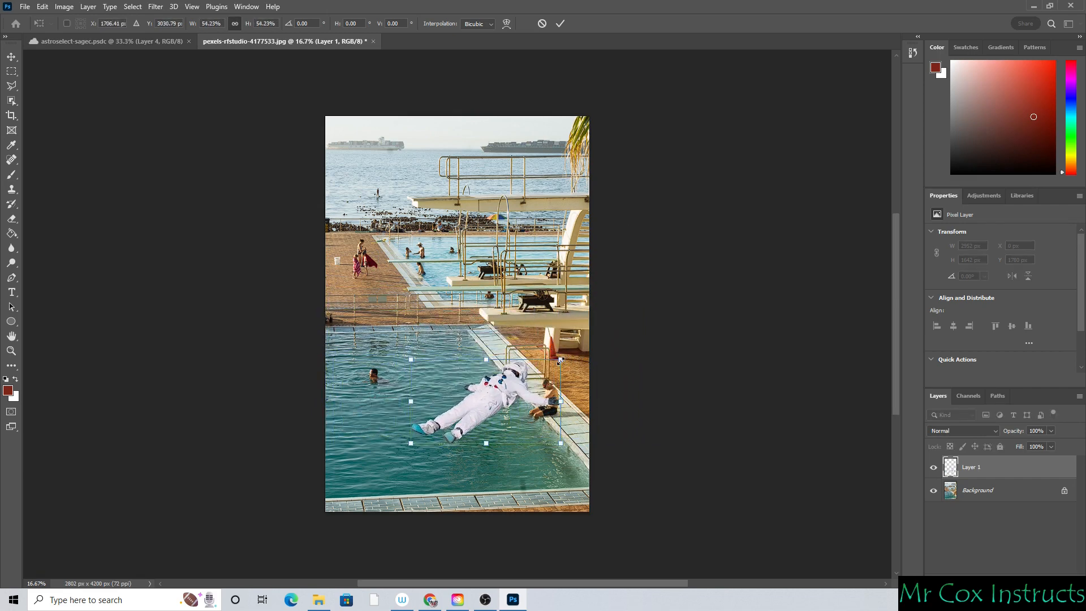
{"action": "left_click_drag", "start_coordinate": [560, 360], "coordinate": [443, 444]}
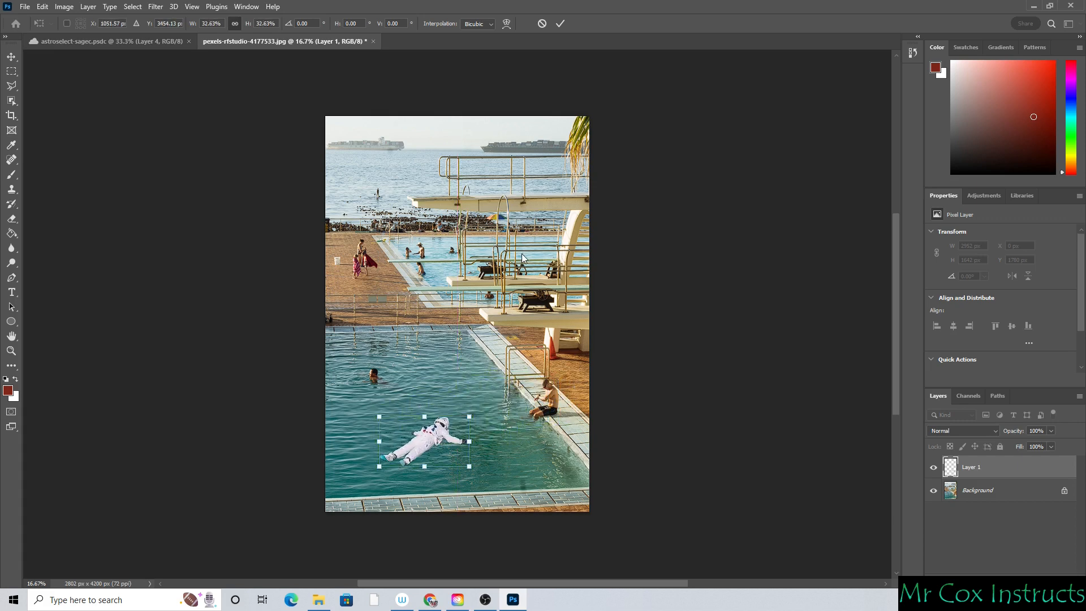
{"action": "key", "text": "Return"}
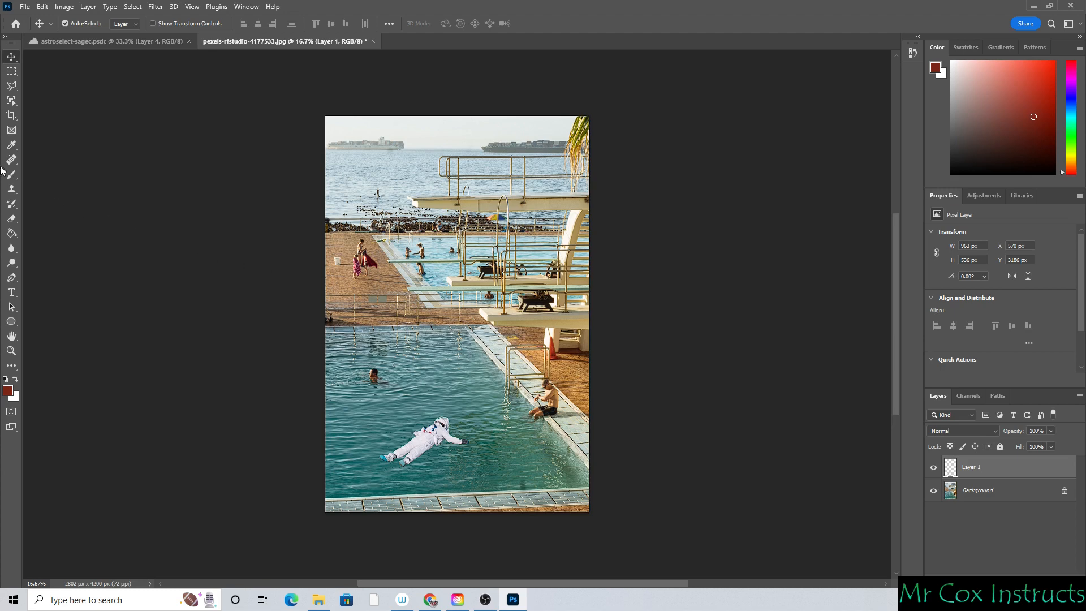
- Rotate the astronaut about 22 degrees clockwise so it lies flatter on the pool water
{"action": "left_click", "coordinate": [65, 23]}
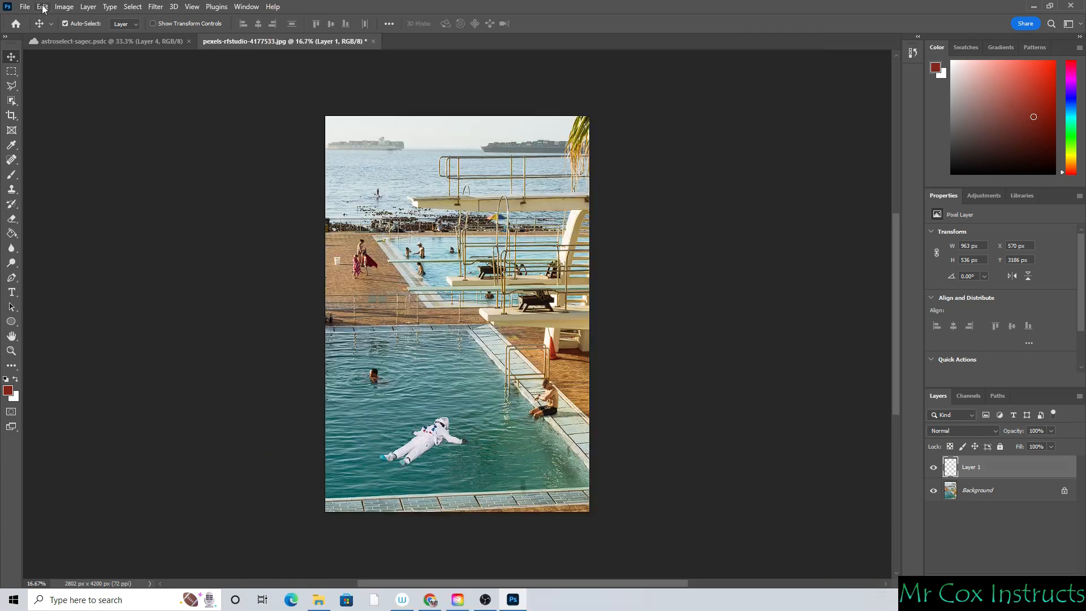
{"action": "left_click", "coordinate": [42, 7]}
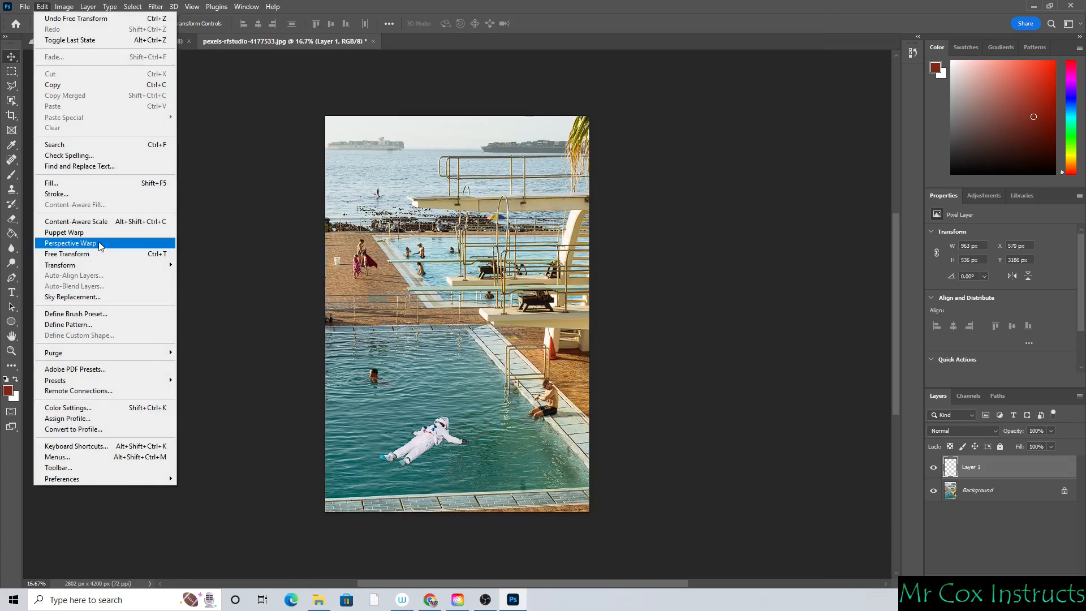
{"action": "mouse_move", "coordinate": [104, 264]}
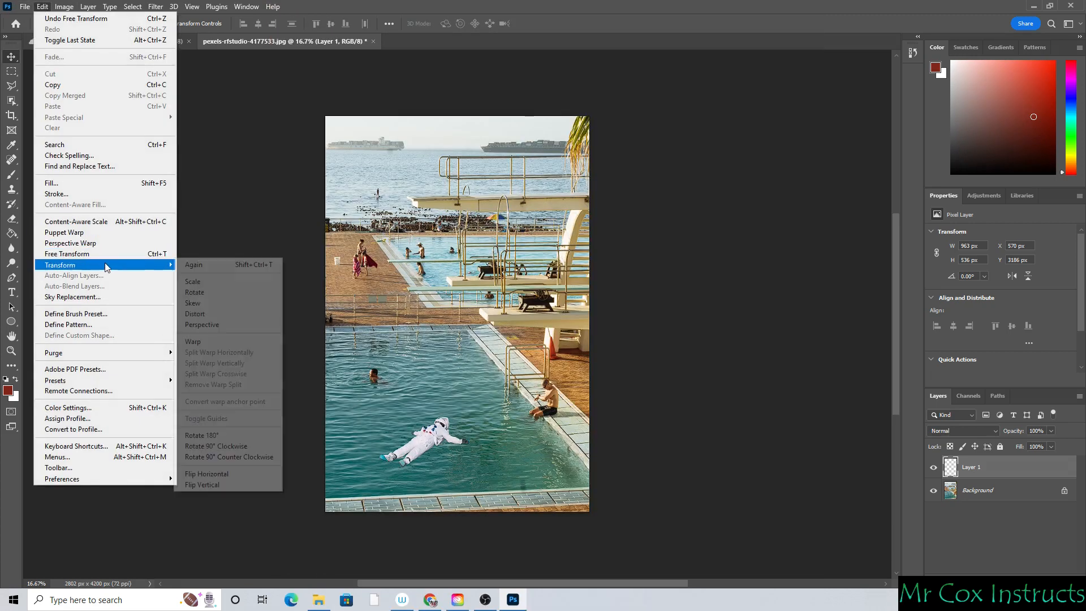
{"action": "left_click", "coordinate": [211, 294]}
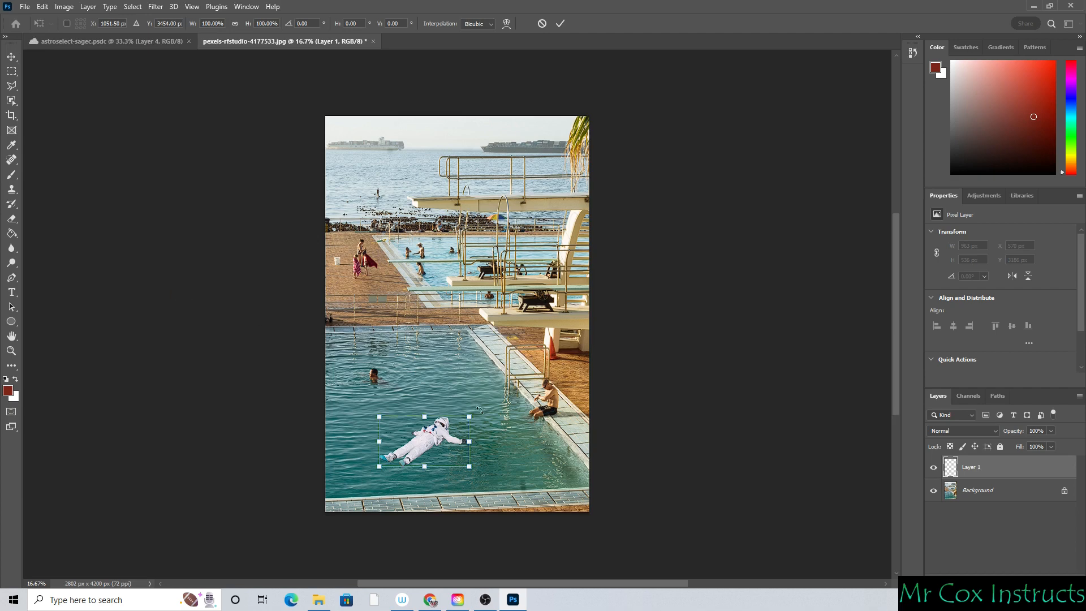
{"action": "left_click_drag", "start_coordinate": [474, 412], "coordinate": [487, 432]}
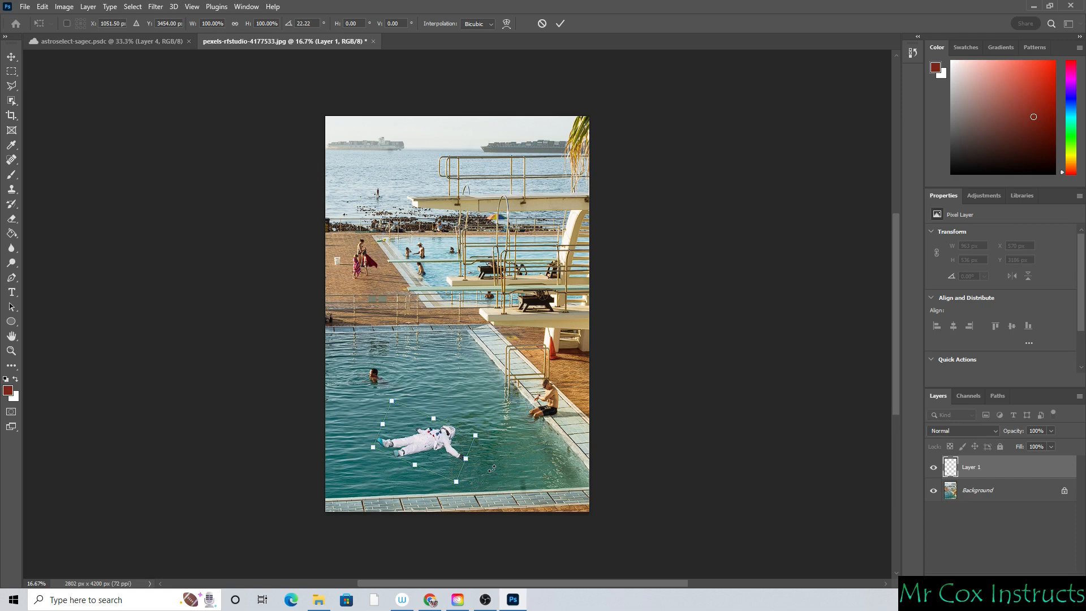
{"action": "key", "text": "Return"}
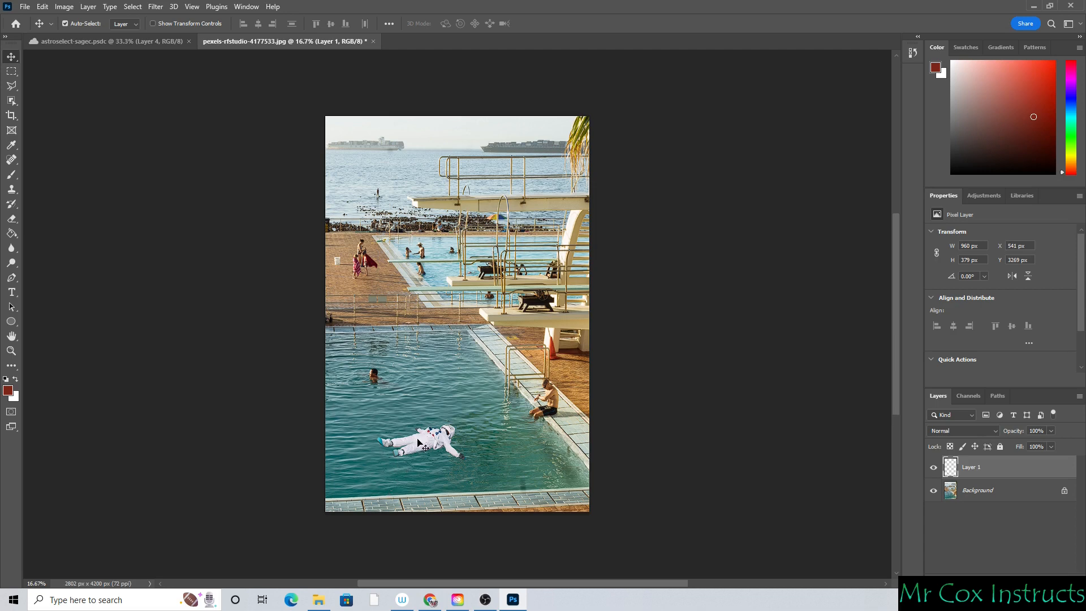
- Save the composite to Creative Cloud as a cloud document named astrowater-sagec
{"action": "left_click", "coordinate": [26, 10]}
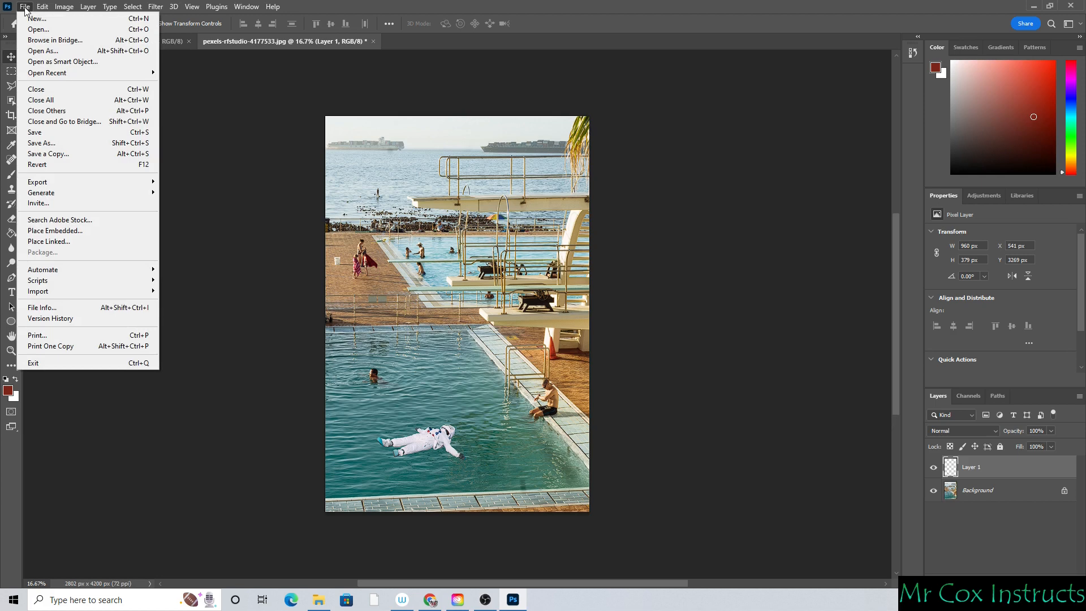
{"action": "left_click", "coordinate": [48, 143]}
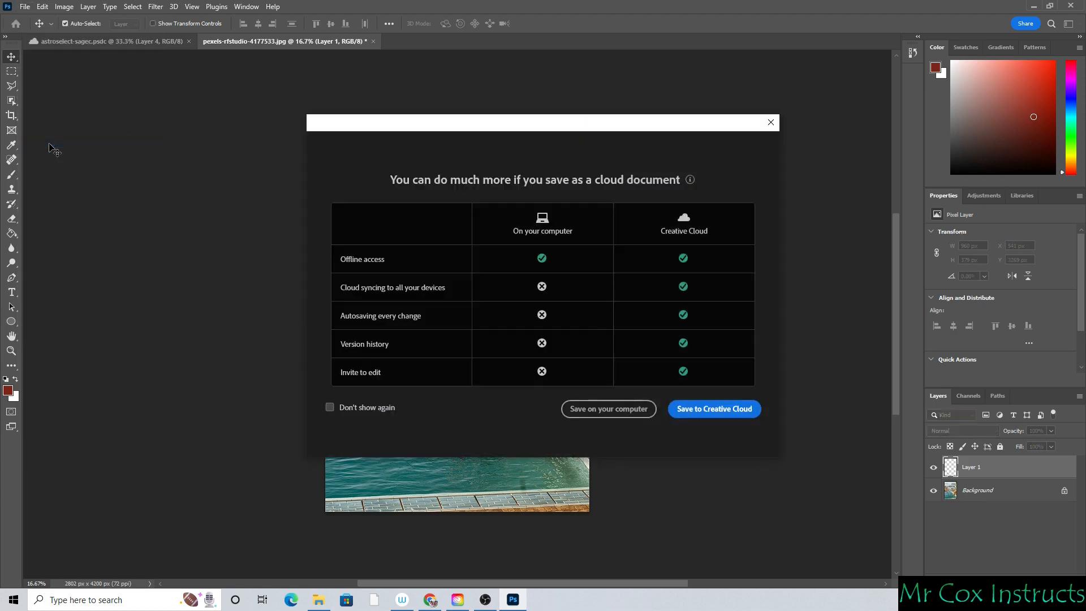
{"action": "left_click", "coordinate": [744, 412]}
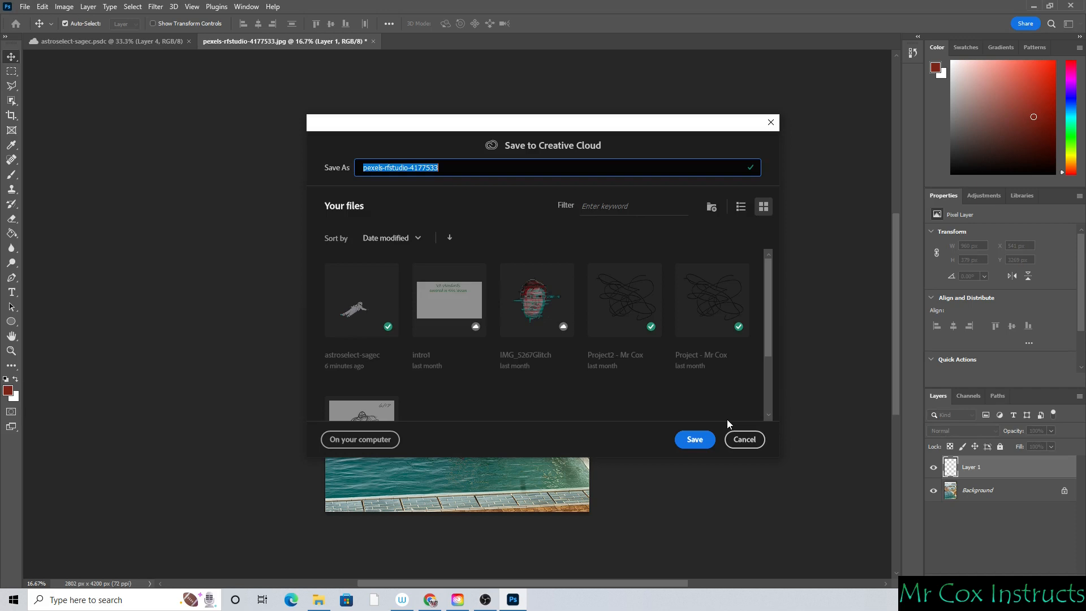
{"action": "type", "text": "astrowater-sagec"}
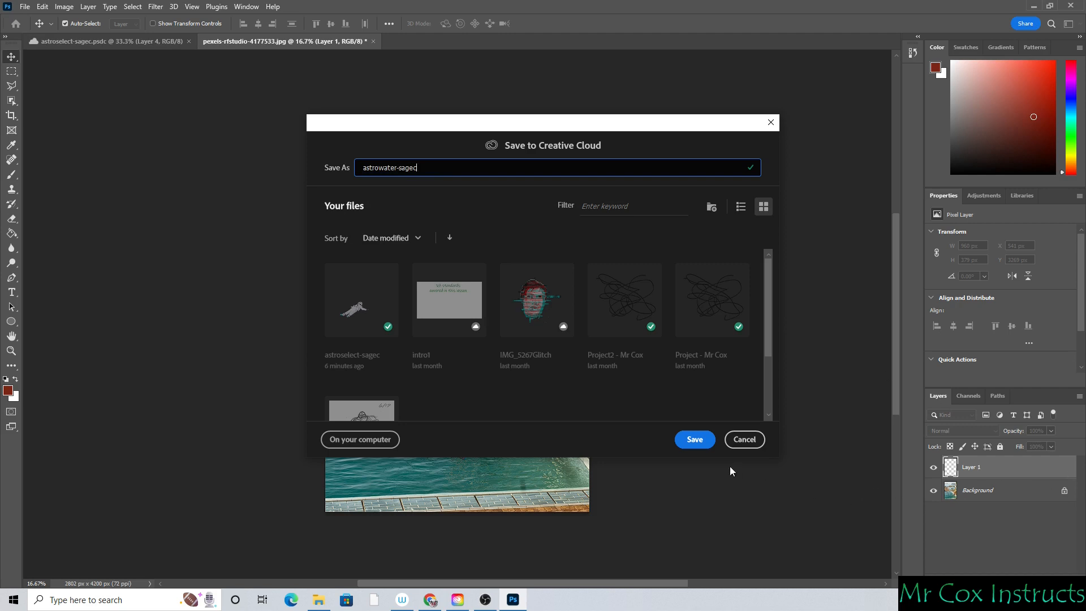
{"action": "left_click", "coordinate": [694, 440]}
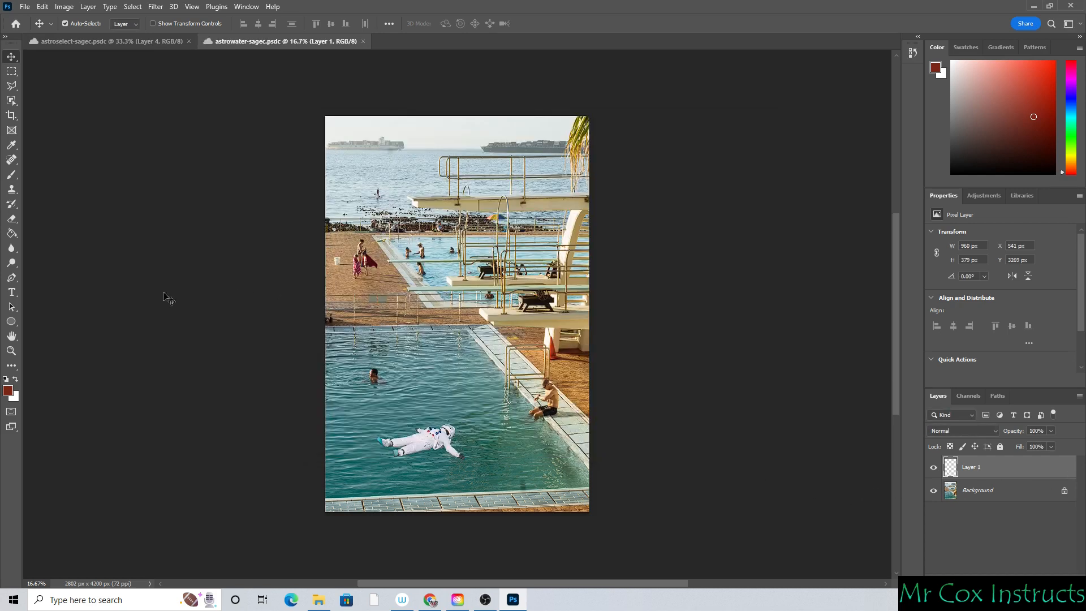
- Examine the floating astronaut at 100% zoom and compare it with the partly submerged swimmer
{"action": "left_click", "coordinate": [12, 351]}
{"action": "left_click", "coordinate": [408, 450], "text": "alt"}
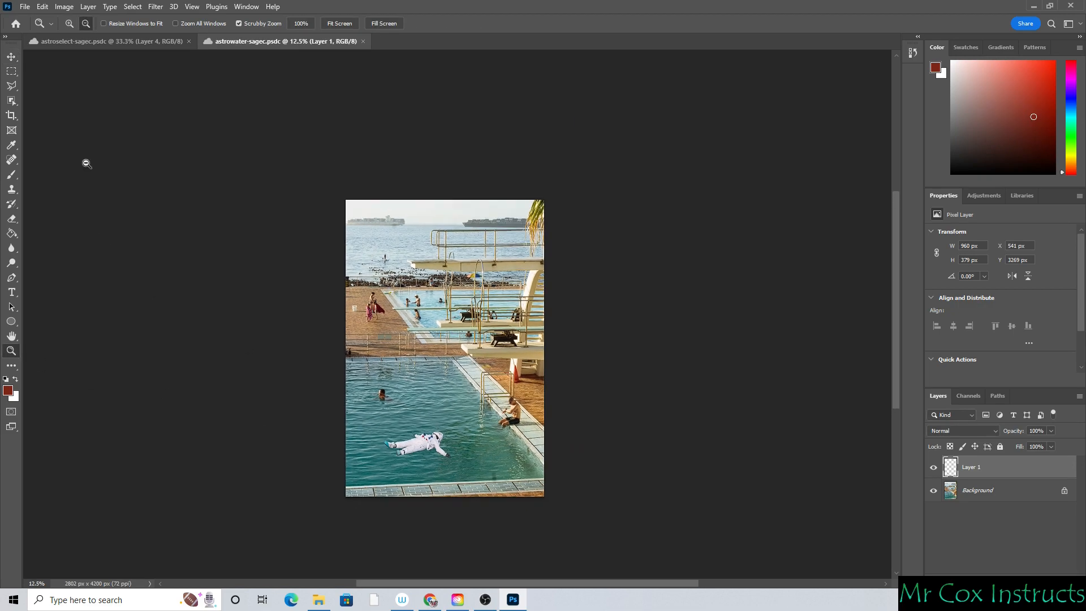
{"action": "left_click", "coordinate": [69, 23]}
{"action": "left_click_drag", "start_coordinate": [410, 454], "coordinate": [545, 480]}
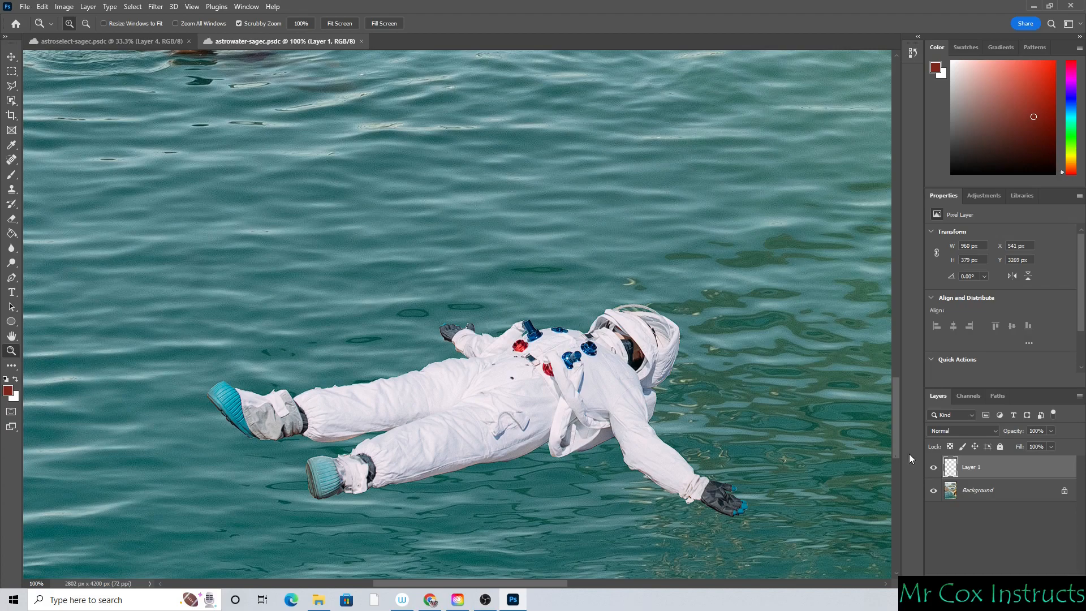
{"action": "left_click_drag", "start_coordinate": [901, 423], "coordinate": [900, 386]}
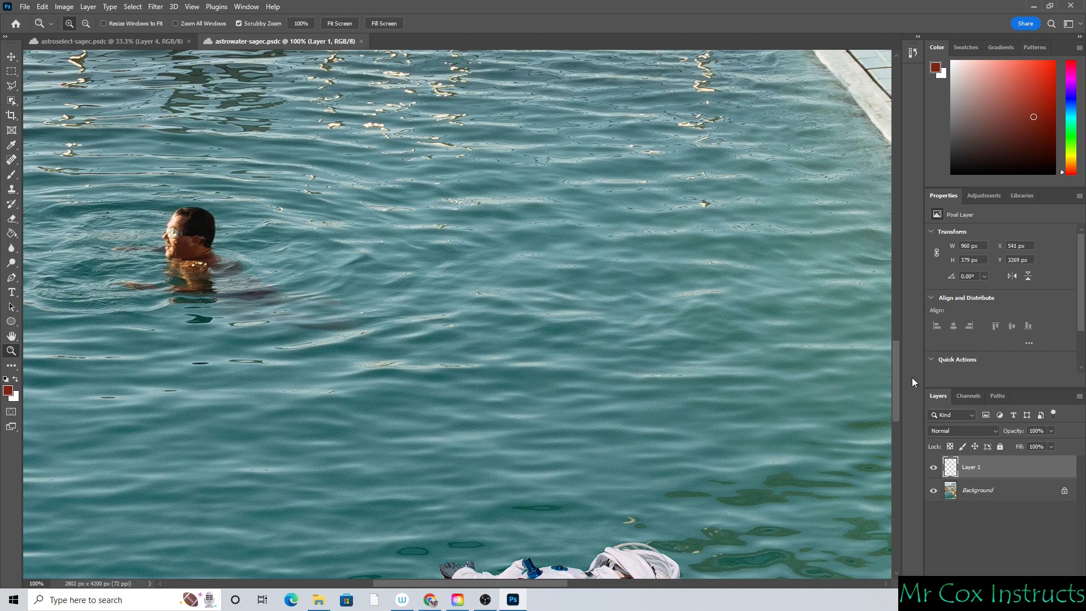
{"action": "left_click_drag", "start_coordinate": [898, 371], "coordinate": [901, 414]}
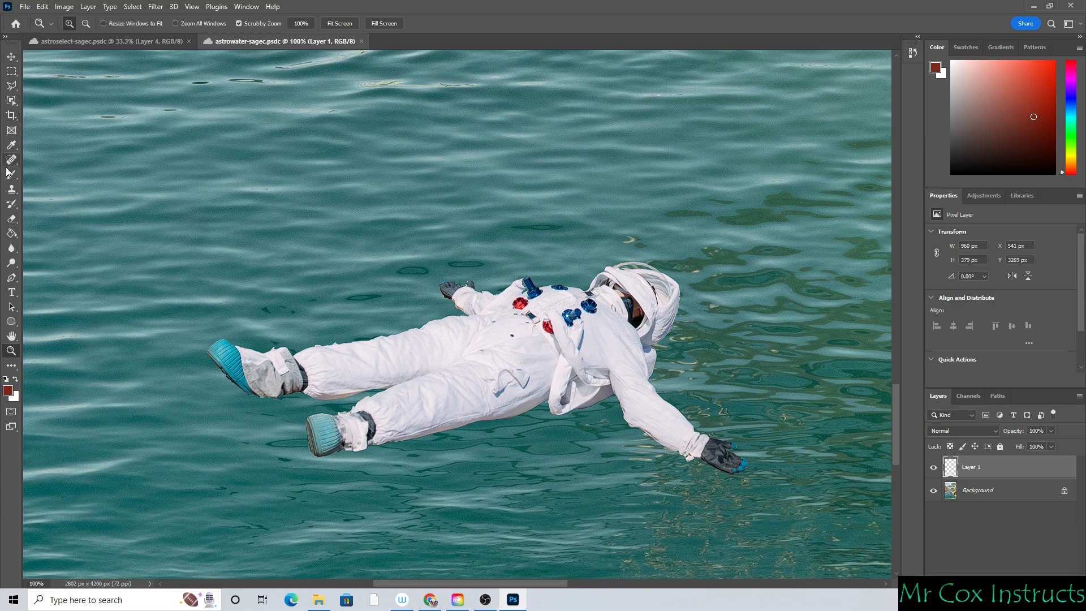
- Try erasing freehand across the astronaut's torso with the Eraser at 100% opacity, and undo the stroke
{"action": "left_click", "coordinate": [11, 221]}
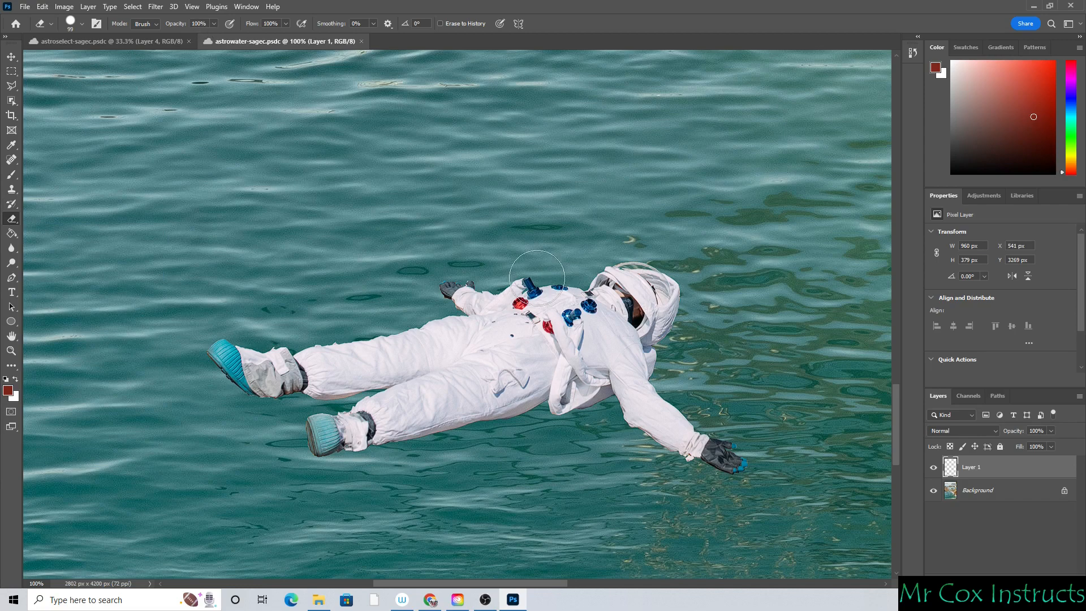
{"action": "left_click_drag", "start_coordinate": [449, 283], "coordinate": [683, 378]}
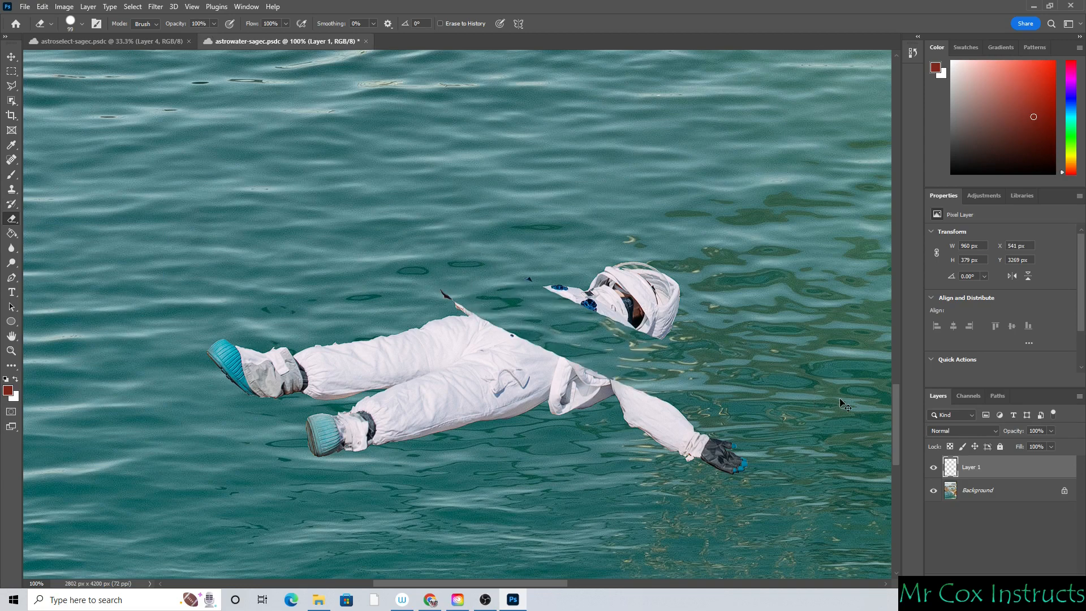
{"action": "key", "text": "ctrl+z"}
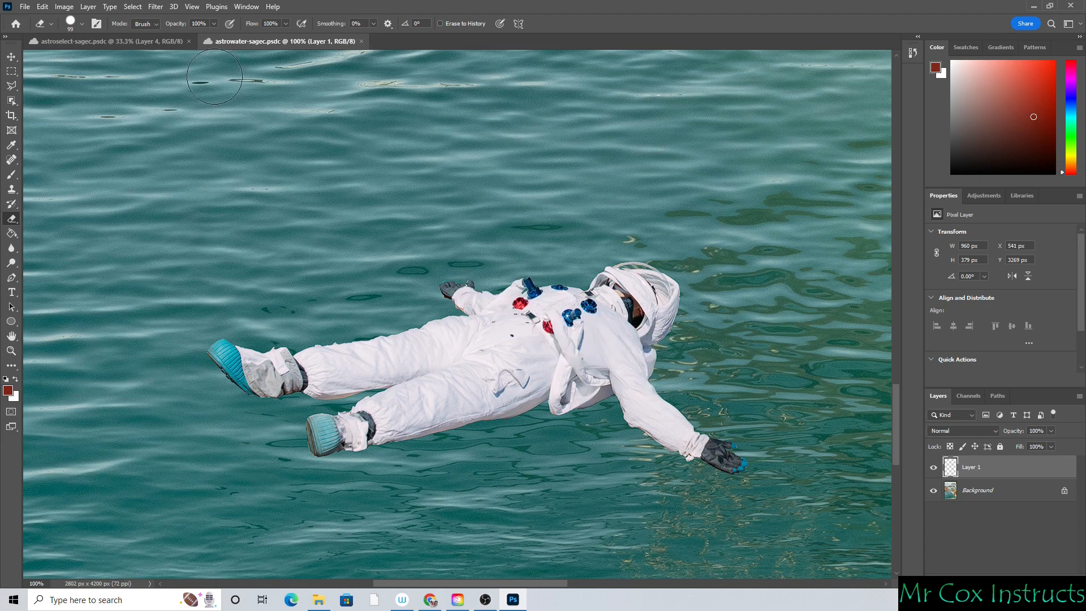
- Select the lower edge of the astronaut's far leg and boot with the Polygonal Lasso
{"action": "key", "text": "l"}
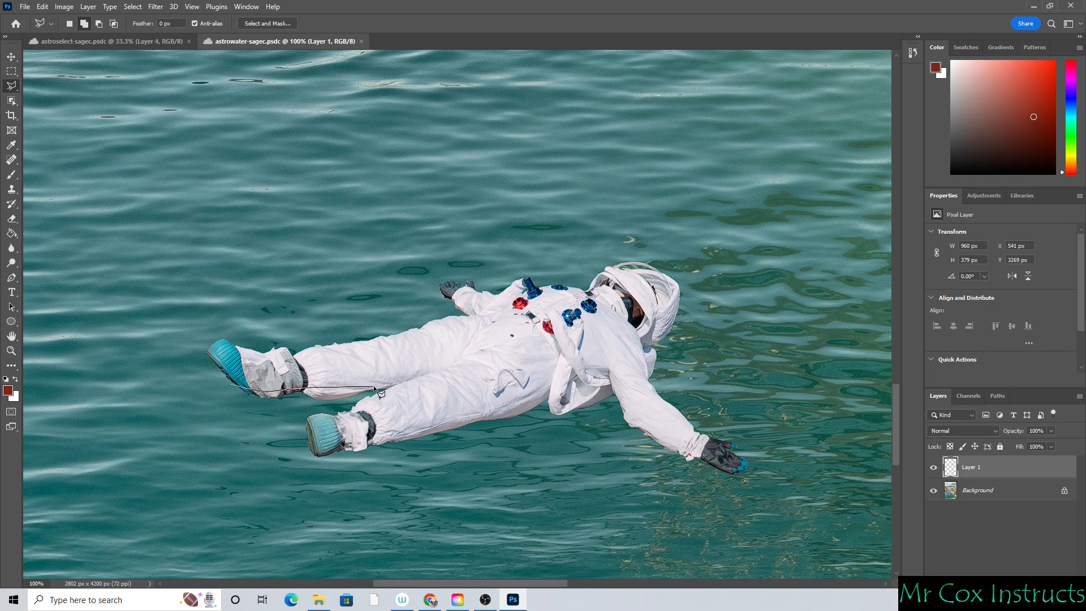
{"action": "left_click", "coordinate": [404, 383]}
{"action": "left_click", "coordinate": [320, 408]}
{"action": "double_click", "coordinate": [210, 405]}
- Add the undersides of the near leg, torso and outstretched arm, out to the glove, to the lasso selection
{"action": "left_click", "coordinate": [305, 431]}
{"action": "left_click", "coordinate": [317, 458]}
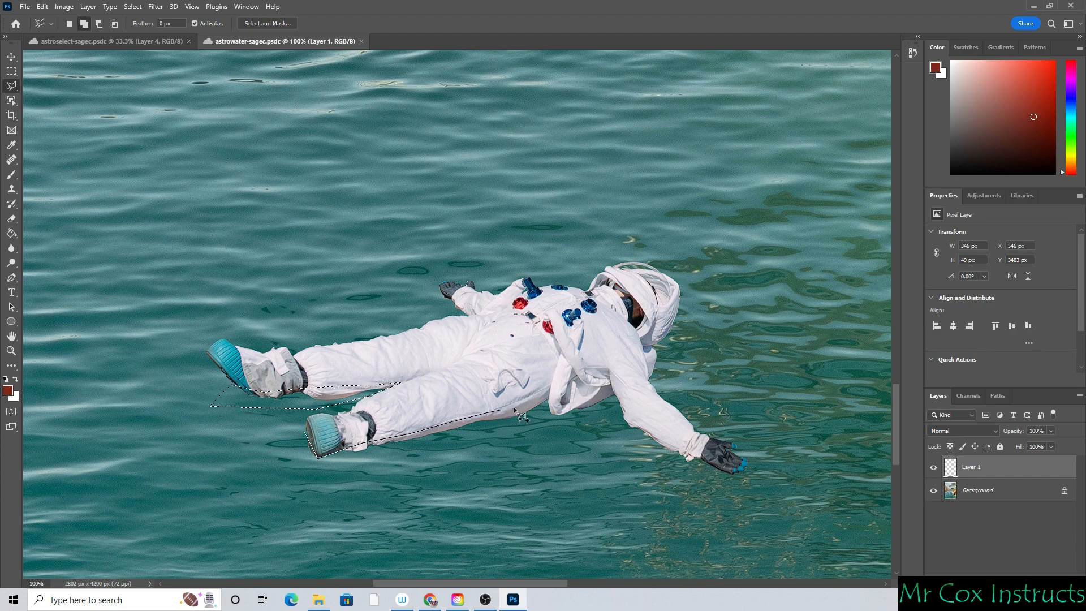
{"action": "left_click", "coordinate": [548, 389]}
{"action": "left_click", "coordinate": [551, 399]}
{"action": "left_click", "coordinate": [593, 381]}
{"action": "left_click", "coordinate": [609, 378]}
{"action": "left_click", "coordinate": [628, 408]}
{"action": "left_click", "coordinate": [651, 433]}
{"action": "left_click", "coordinate": [738, 479]}
{"action": "left_click", "coordinate": [724, 501]}
{"action": "left_click", "coordinate": [249, 510]}
{"action": "double_click", "coordinate": [210, 467]}
- Try erasing the selected undersides at 100% opacity, and undo both the erasing and the last addition to the selection
{"action": "left_click", "coordinate": [11, 220]}
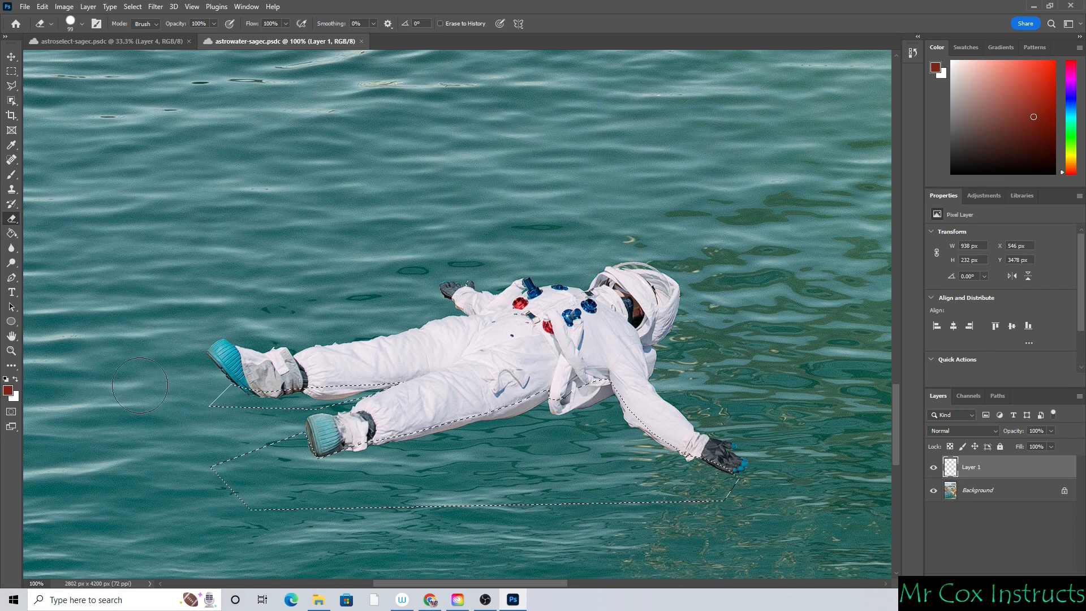
{"action": "mouse_move", "coordinate": [99, 394]}
{"action": "left_mouse_down"}
{"action": "mouse_move", "coordinate": [421, 408]}
{"action": "mouse_move", "coordinate": [434, 454]}
{"action": "mouse_move", "coordinate": [692, 421]}
{"action": "mouse_move", "coordinate": [607, 406]}
{"action": "mouse_move", "coordinate": [228, 424]}
{"action": "mouse_move", "coordinate": [493, 387]}
{"action": "mouse_move", "coordinate": [202, 303]}
{"action": "left_mouse_up"}
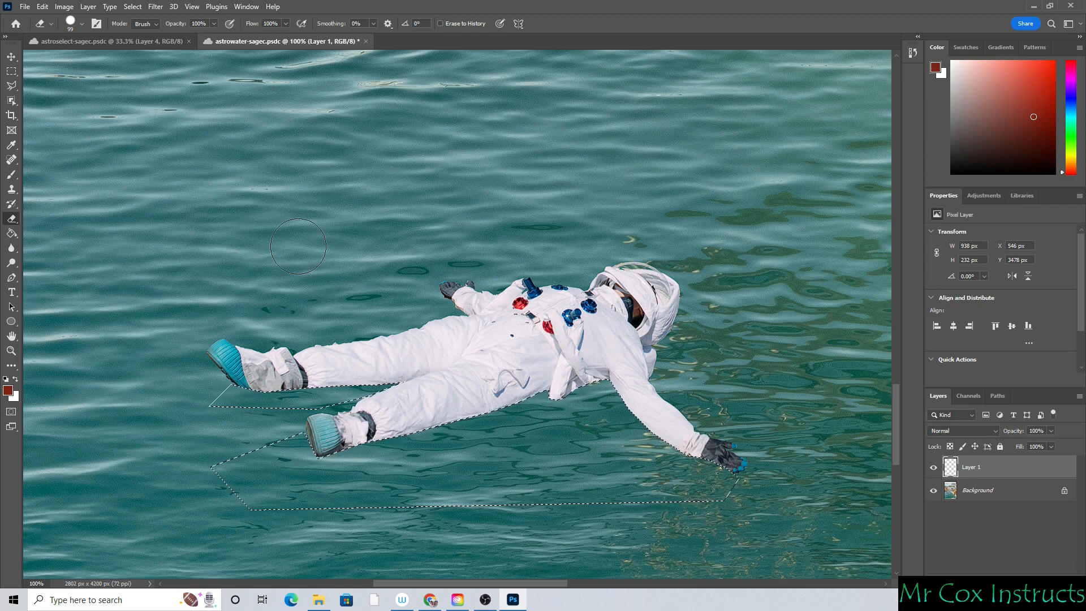
{"action": "left_click", "coordinate": [42, 7]}
{"action": "left_click", "coordinate": [49, 19]}
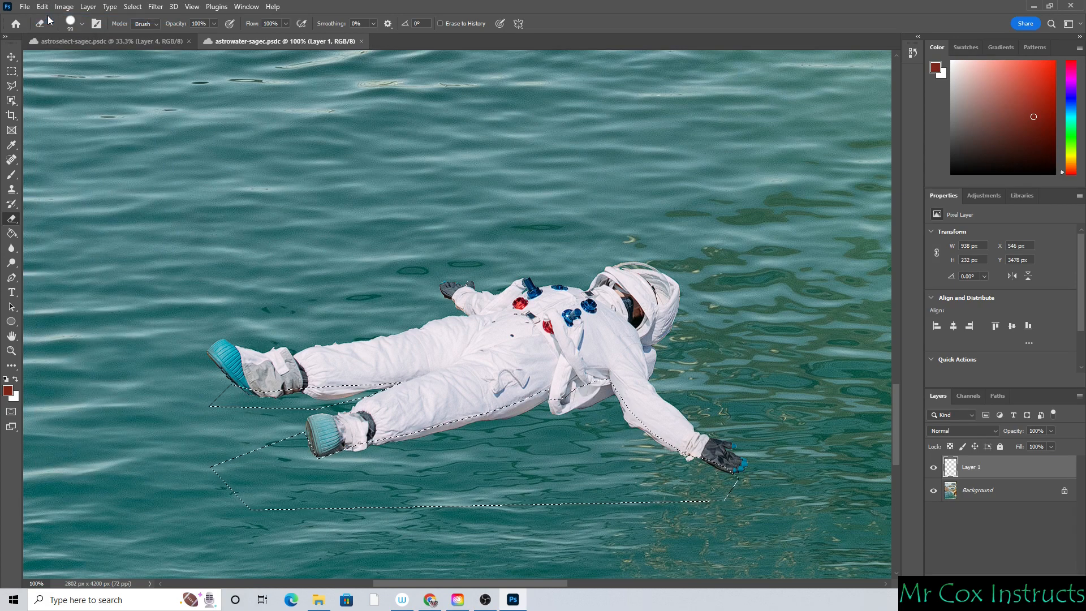
{"action": "key", "text": "ctrl+z"}
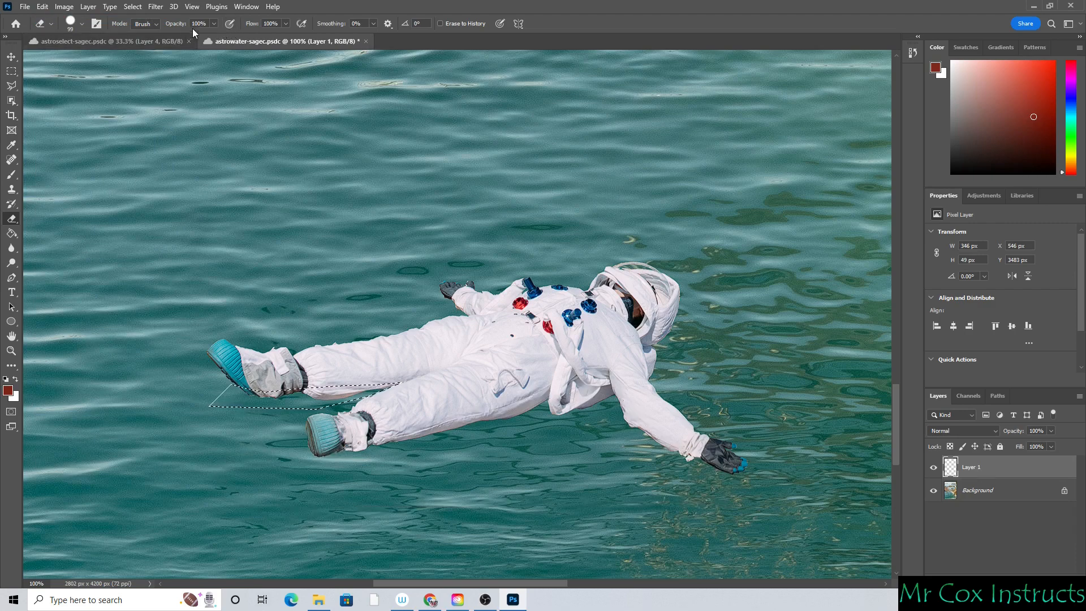
- Set the Eraser opacity to 25% and add the lower edges of the near leg, torso and arm up to the wrist to the selection
{"action": "left_click", "coordinate": [215, 24]}
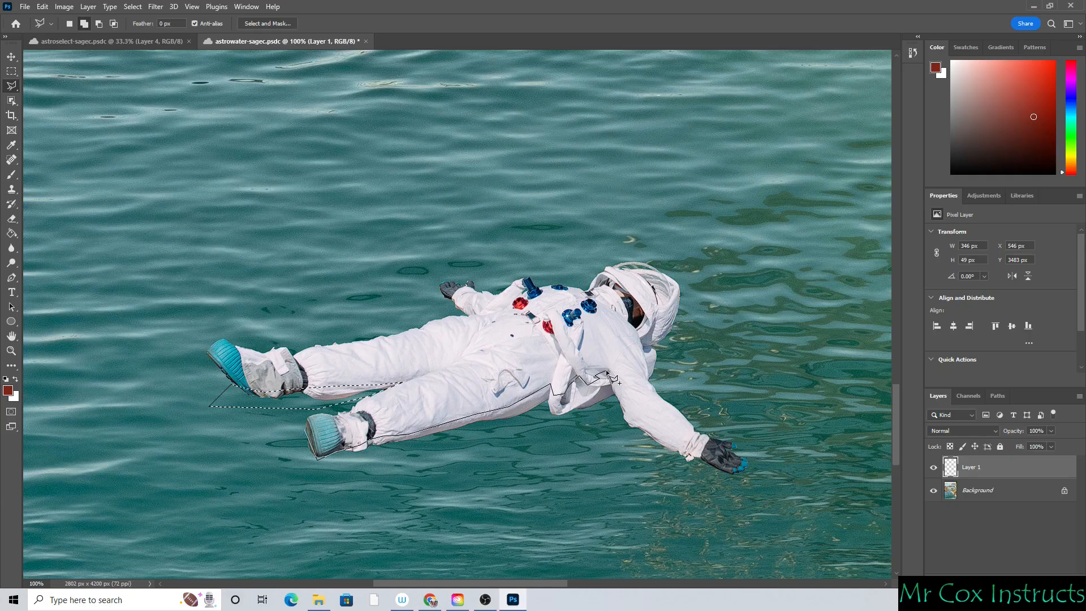
{"action": "left_click", "coordinate": [623, 407]}
{"action": "left_click", "coordinate": [660, 436]}
{"action": "left_click", "coordinate": [701, 455]}
{"action": "left_click", "coordinate": [703, 476]}
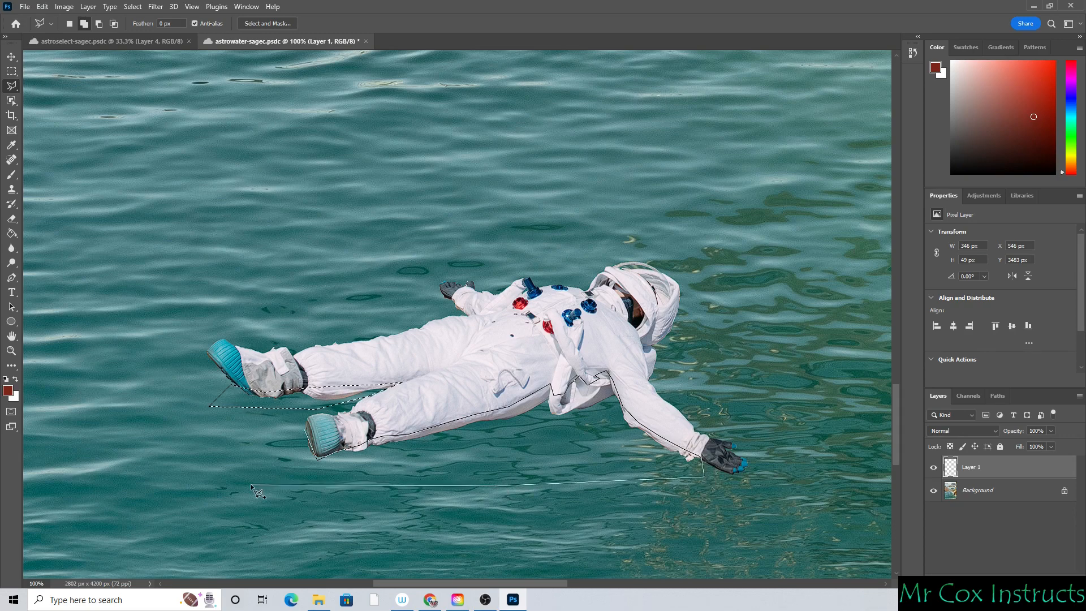
{"action": "double_click", "coordinate": [250, 483]}
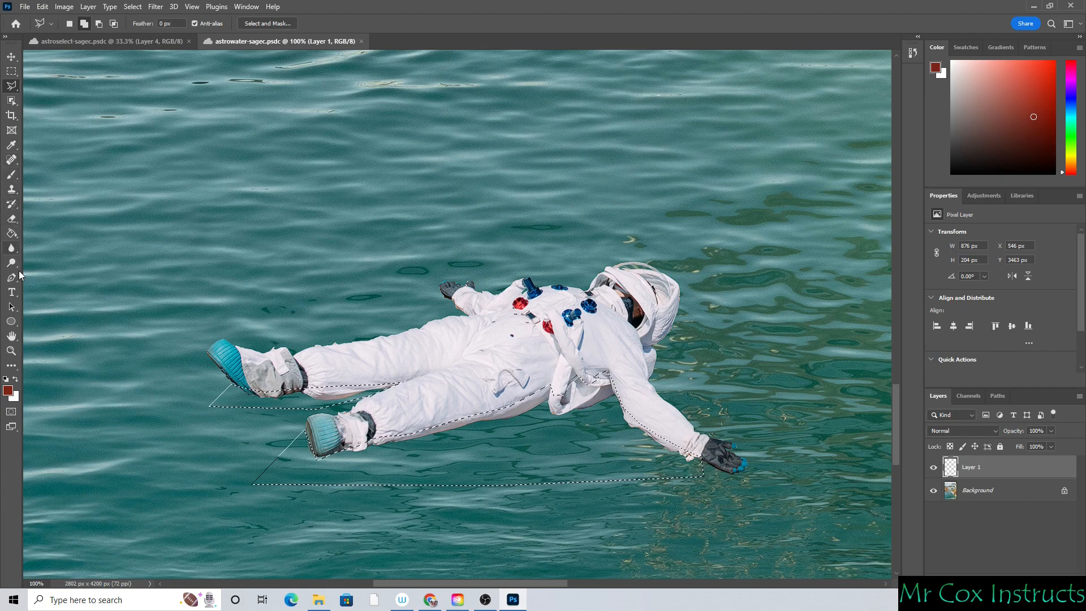
- Erase the selected undersides of the astronaut's legs, torso and arm at 25% opacity, and clear the selection
{"action": "left_click", "coordinate": [11, 219]}
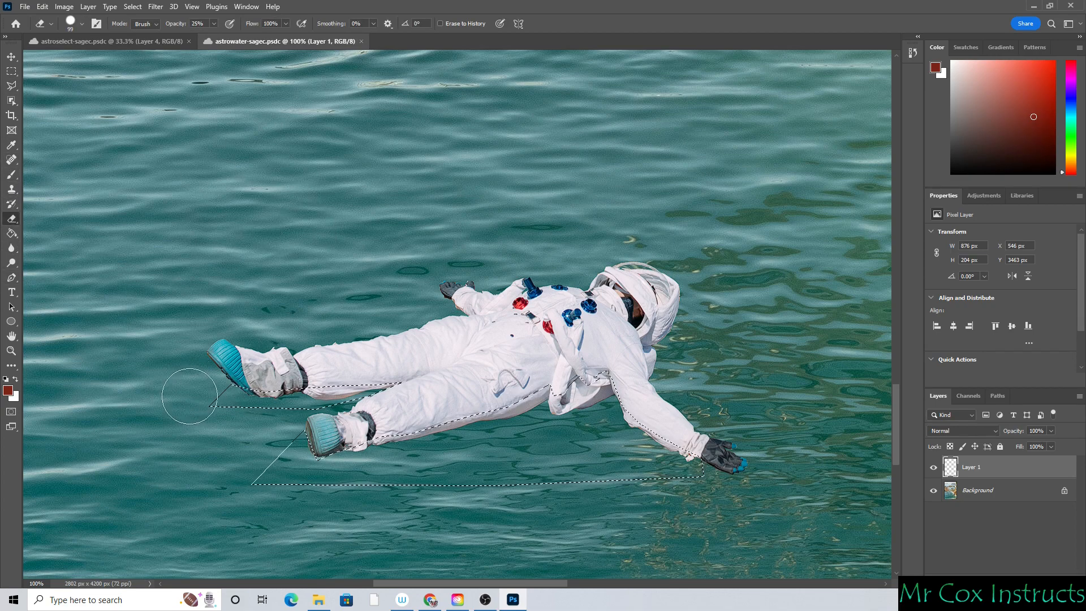
{"action": "left_click_drag", "start_coordinate": [176, 391], "coordinate": [433, 370]}
{"action": "mouse_move", "coordinate": [281, 480]}
{"action": "left_mouse_down"}
{"action": "mouse_move", "coordinate": [597, 401]}
{"action": "mouse_move", "coordinate": [652, 441]}
{"action": "mouse_move", "coordinate": [746, 478]}
{"action": "left_mouse_up"}
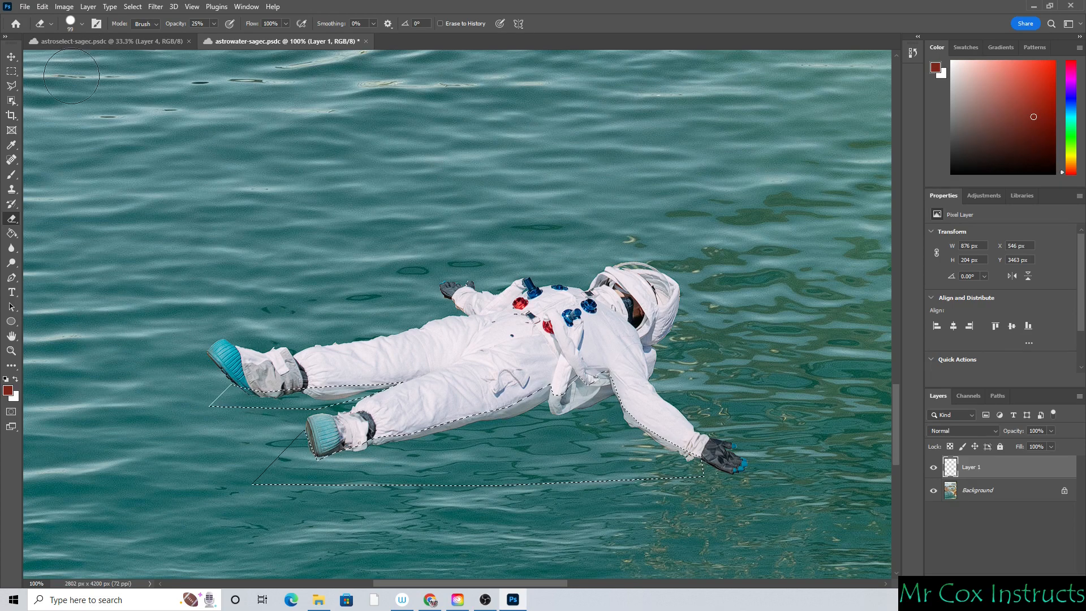
{"action": "left_click", "coordinate": [133, 6]}
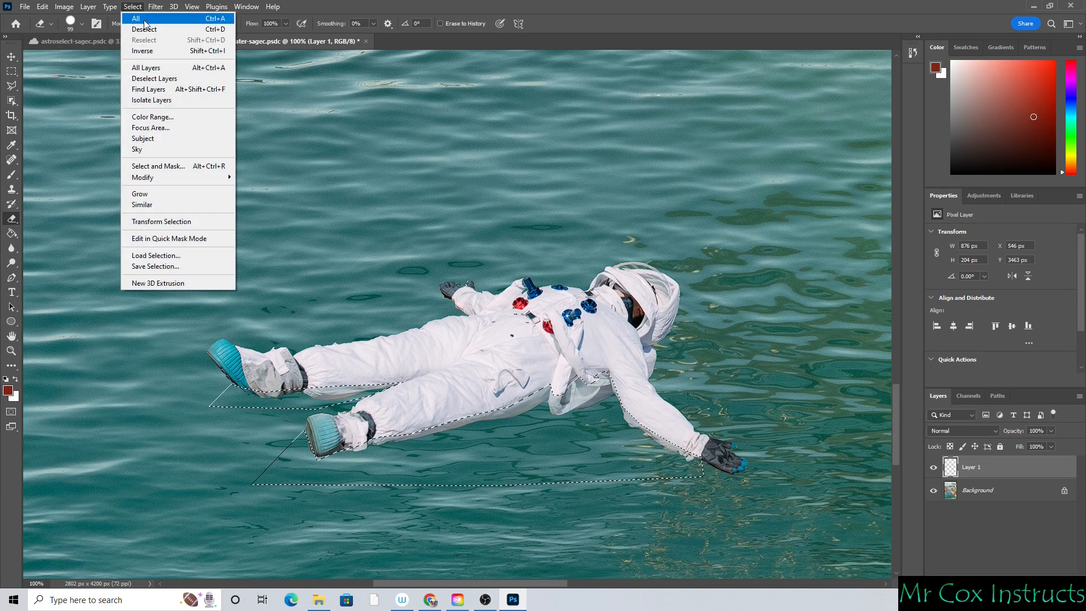
{"action": "left_click", "coordinate": [144, 29]}
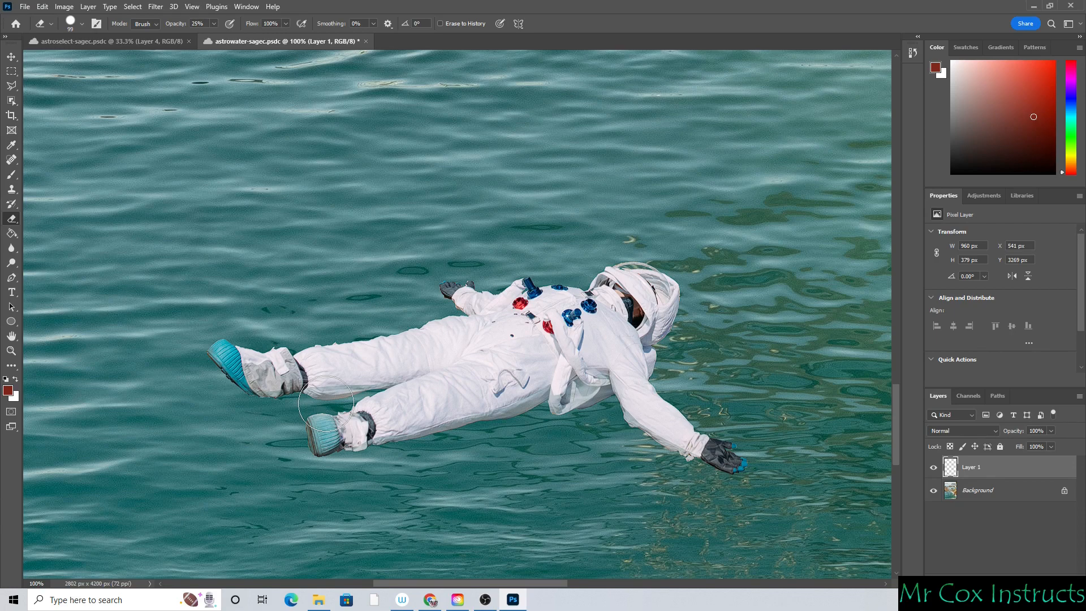
- Lasso the outer lower edges of the legs, near boot, torso and arm, fade them with the 25% Eraser, and deselect
{"action": "left_click", "coordinate": [11, 85]}
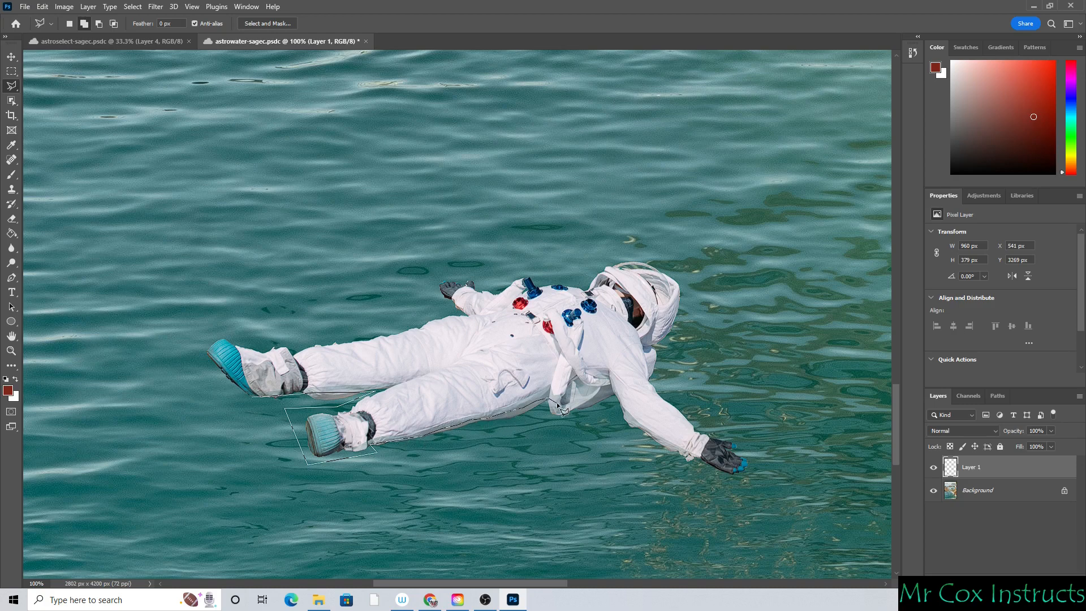
{"action": "left_click", "coordinate": [678, 466]}
{"action": "left_click", "coordinate": [514, 488]}
{"action": "double_click", "coordinate": [129, 477]}
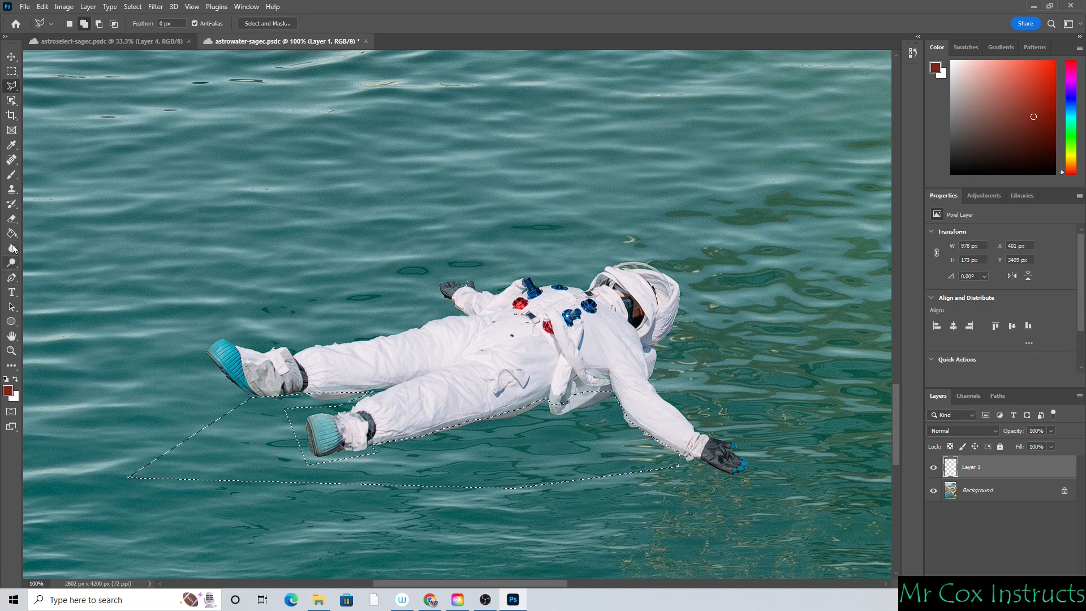
{"action": "left_click", "coordinate": [12, 218]}
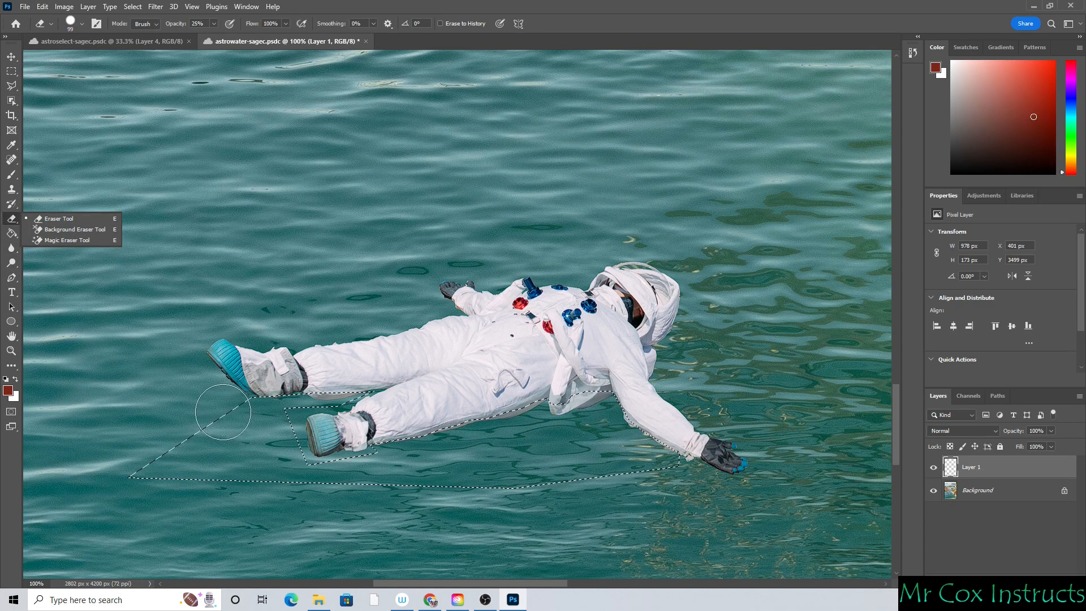
{"action": "left_click", "coordinate": [201, 403]}
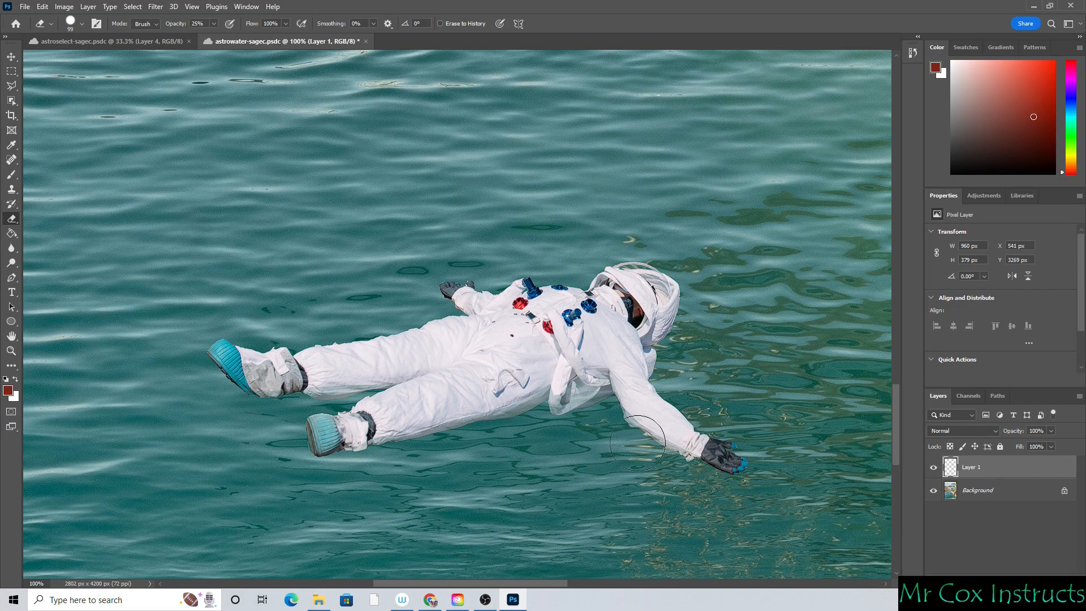
- Examine the whole pool composite at 25% zoom to judge how the floating astronaut fits the scene
{"action": "left_click", "coordinate": [11, 349]}
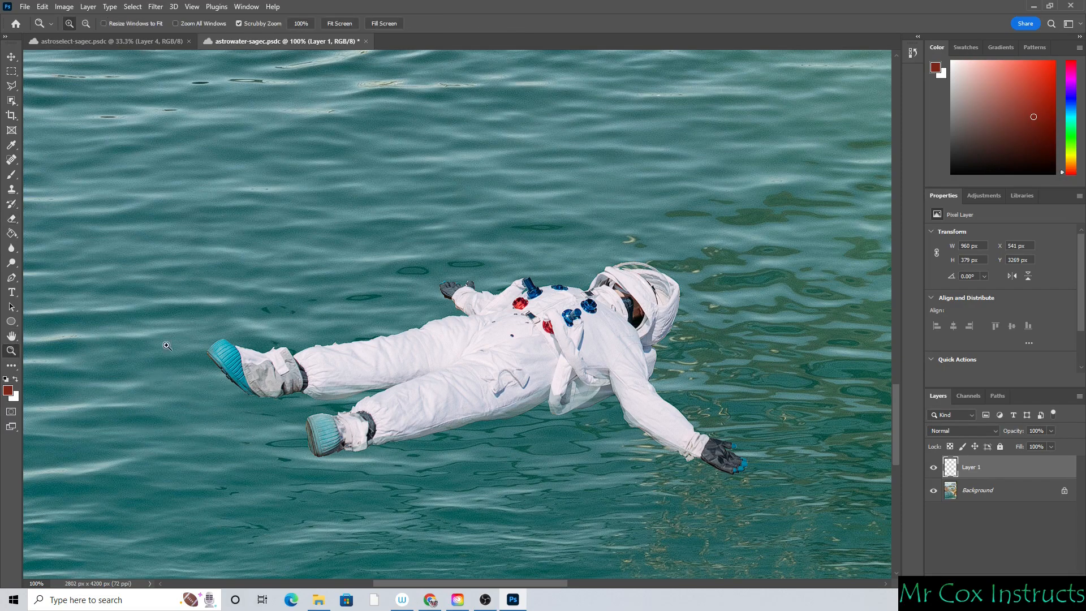
{"action": "left_click", "coordinate": [86, 23]}
{"action": "left_click", "coordinate": [456, 335]}
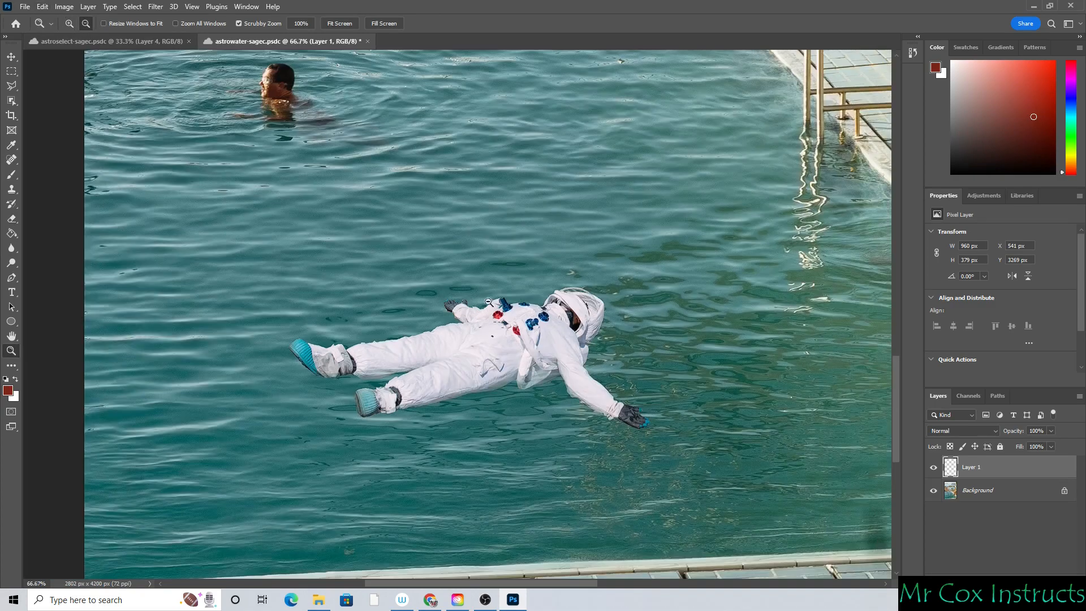
{"action": "left_click", "coordinate": [485, 305]}
{"action": "left_click", "coordinate": [509, 241]}
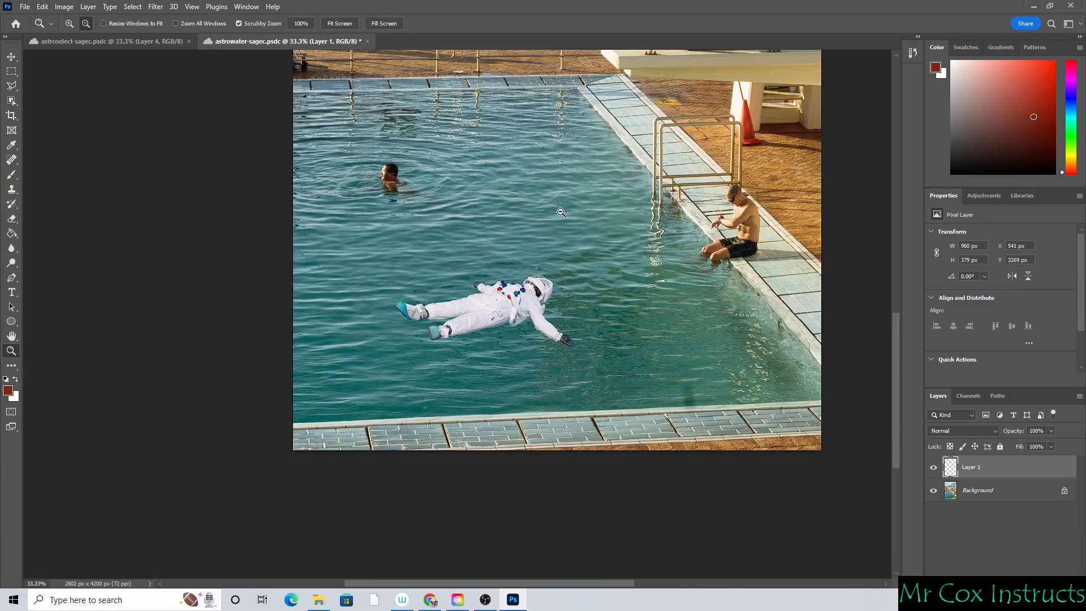
{"action": "left_click", "coordinate": [550, 215]}
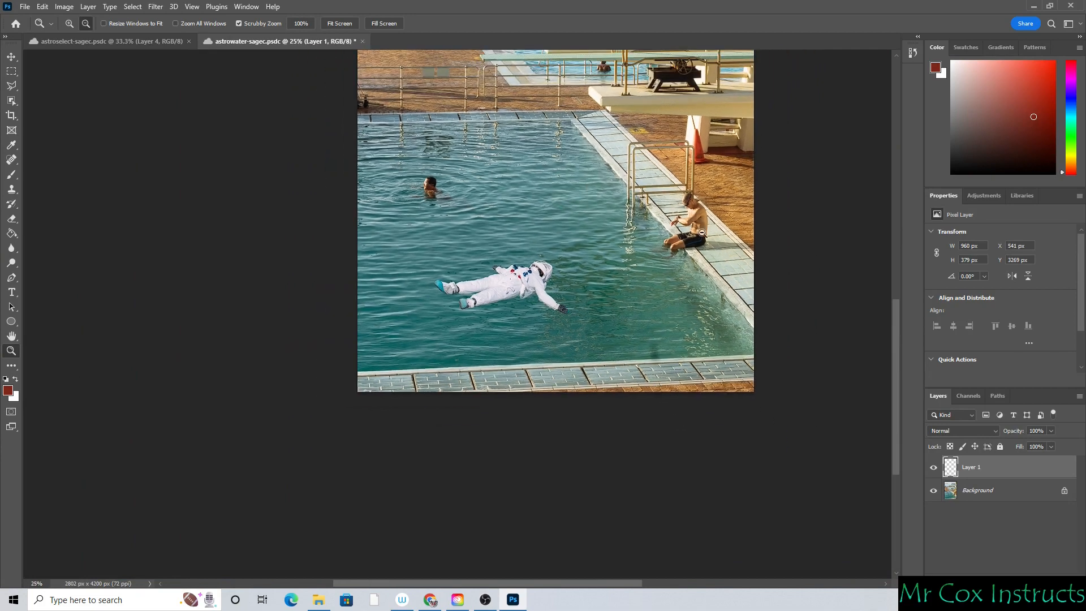
{"action": "left_click_drag", "start_coordinate": [896, 349], "coordinate": [897, 285]}
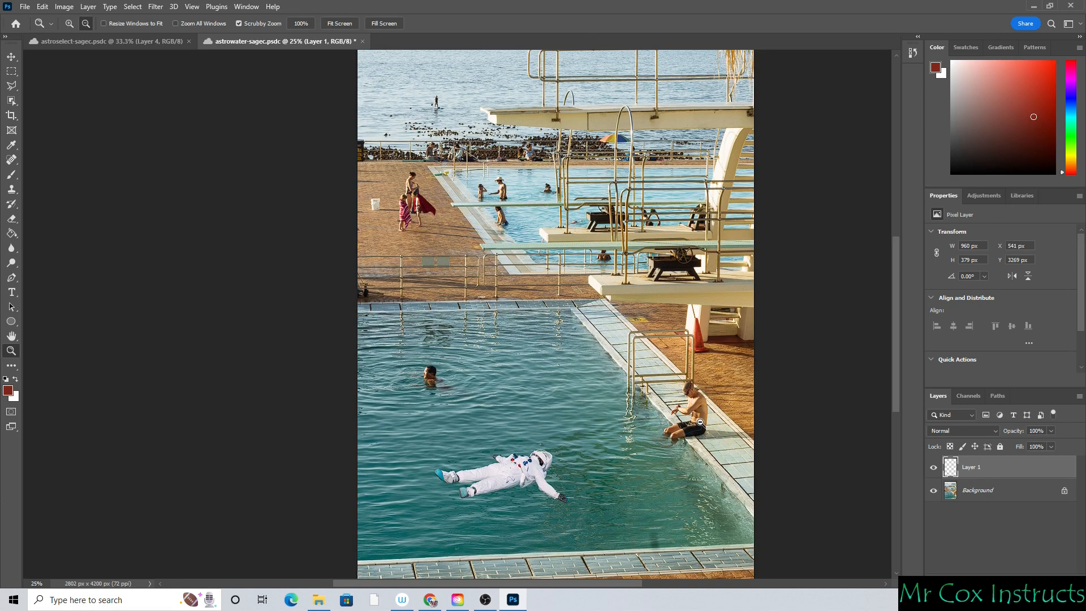
- Save the document and begin saving a copy of it on the computer
{"action": "left_click", "coordinate": [25, 6]}
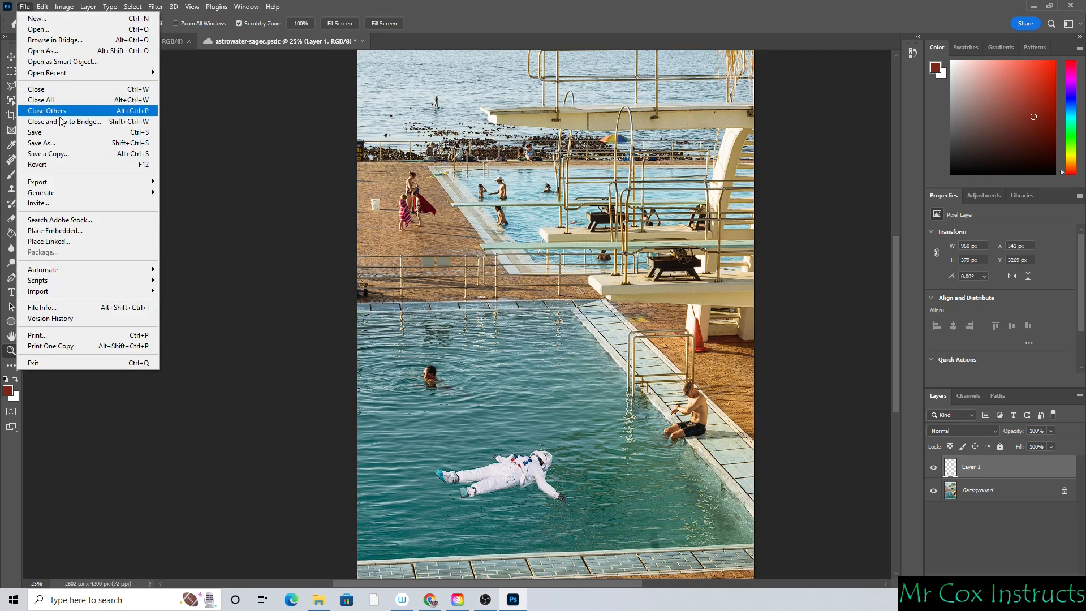
{"action": "left_click", "coordinate": [85, 146]}
{"action": "left_click", "coordinate": [31, 7]}
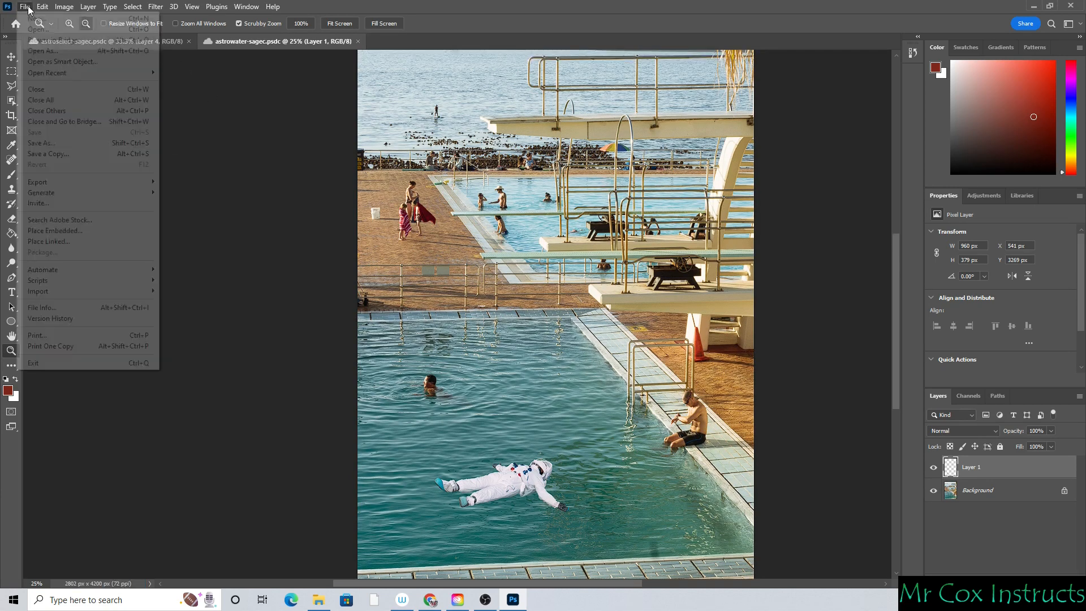
{"action": "left_click", "coordinate": [82, 154]}
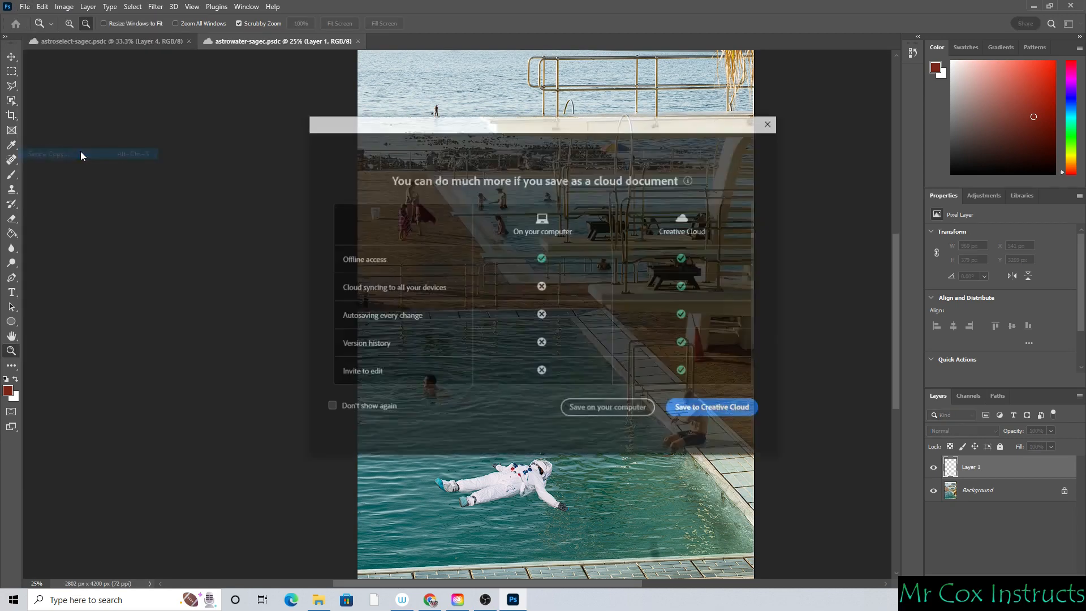
{"action": "left_click", "coordinate": [607, 408]}
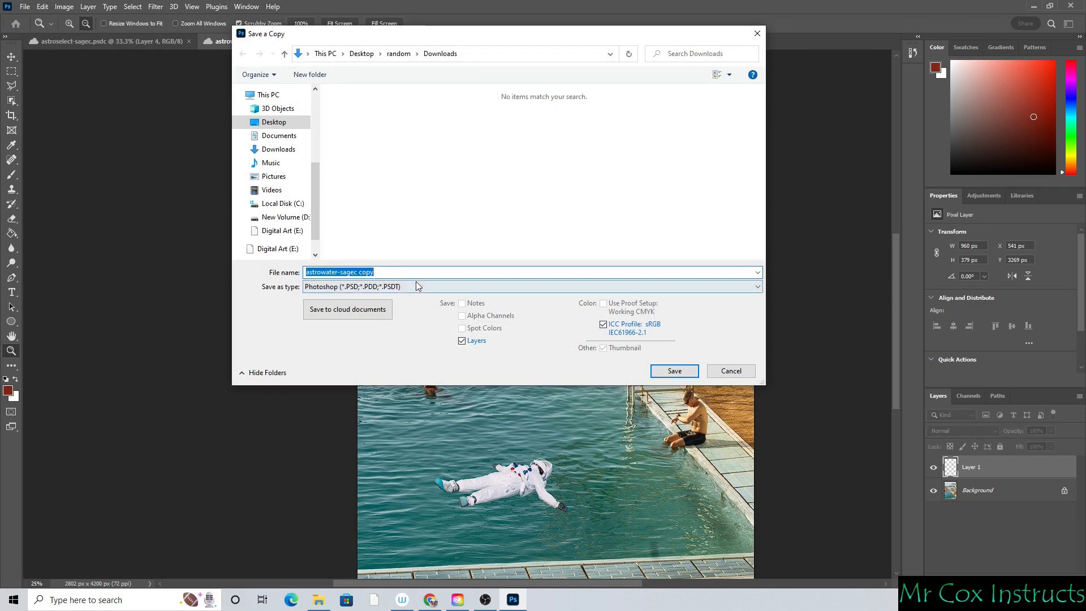
- Save the copy in the Downloads folder as a JPEG named astrowater-sagec, with Maximum quality 12 and Baseline ("Standard") format
{"action": "left_click", "coordinate": [388, 285]}
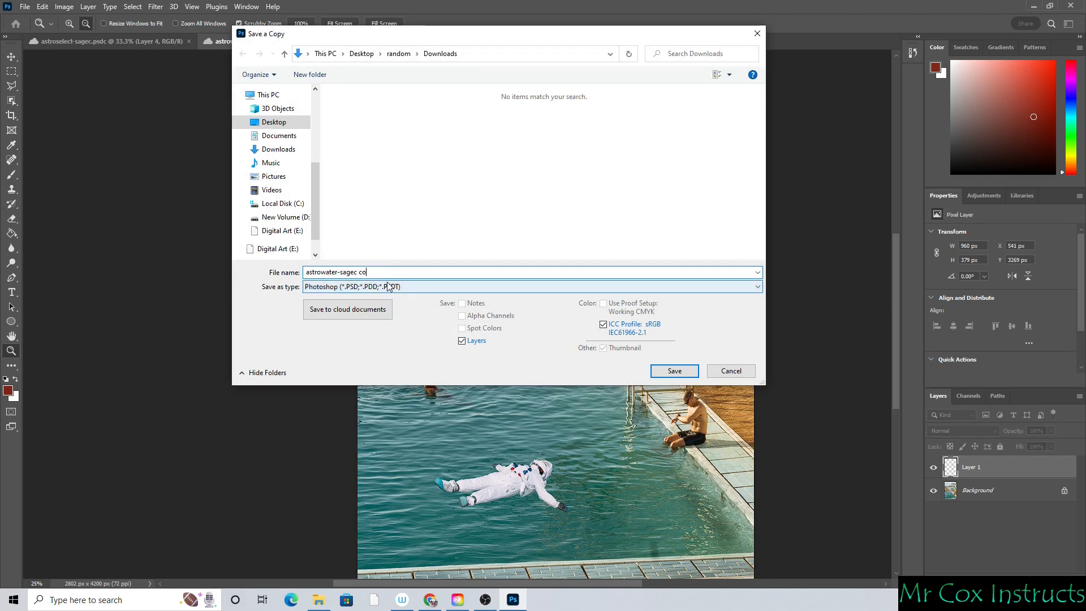
{"action": "left_click", "coordinate": [427, 287]}
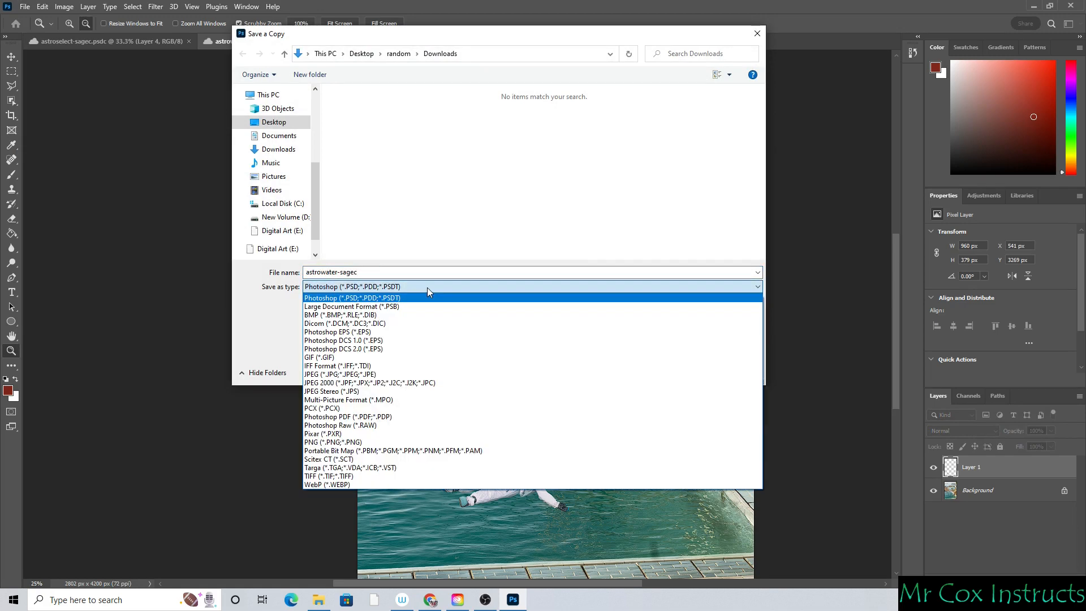
{"action": "left_click", "coordinate": [356, 374]}
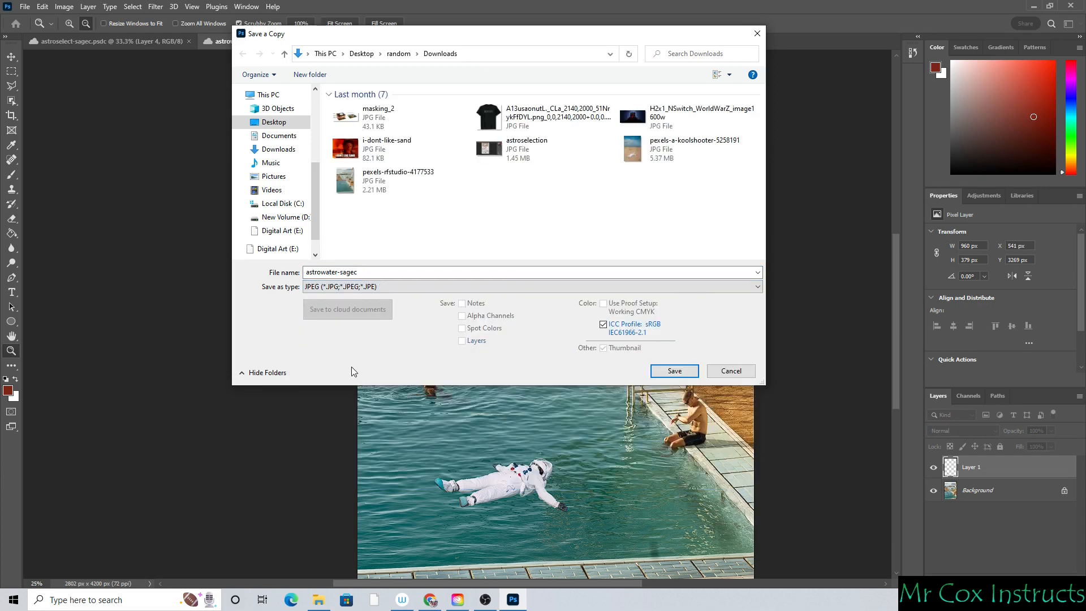
{"action": "left_click", "coordinate": [676, 371]}
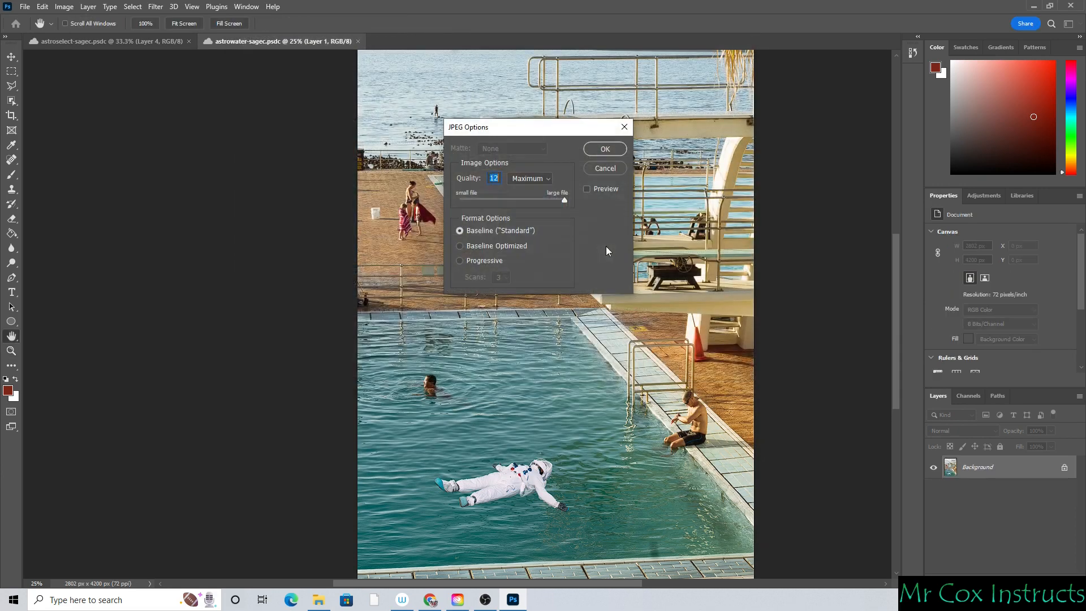
{"action": "left_click", "coordinate": [604, 149]}
{"action": "key", "text": "z"}
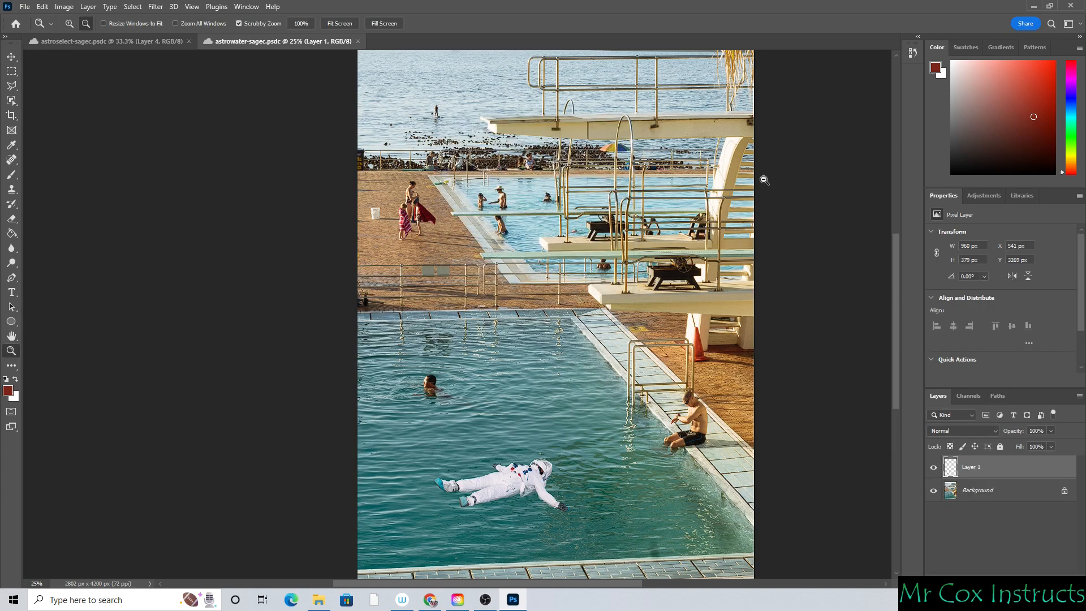